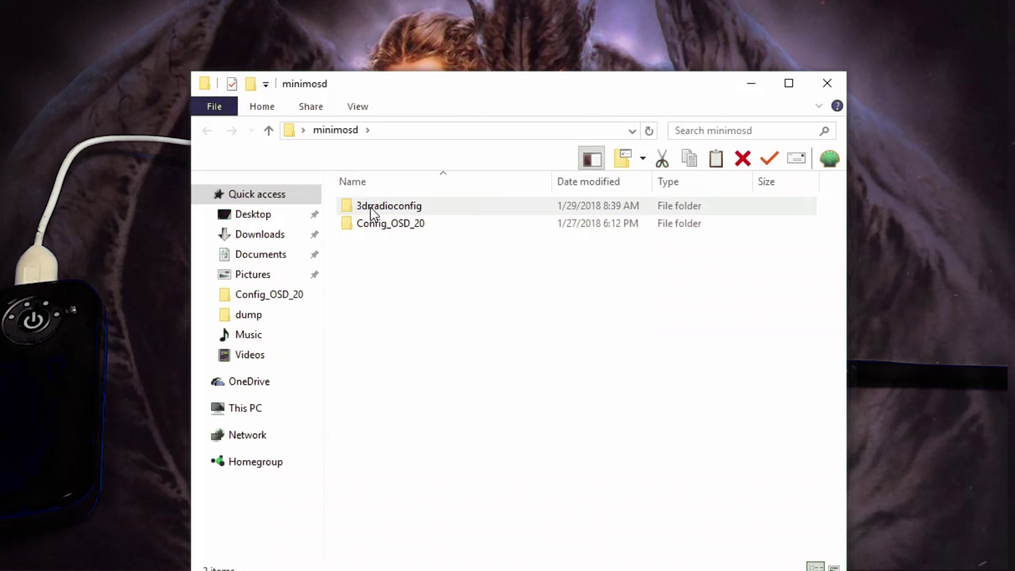
- Open the 3drradioconfig folder and start 3DRRadio.exe
{"action": "double_click", "coordinate": [371, 208]}
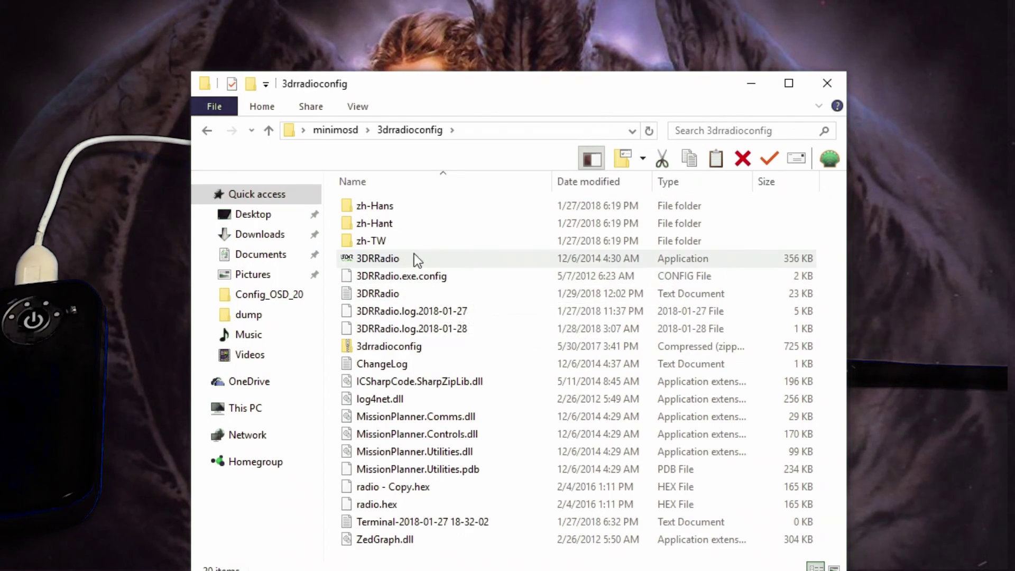
{"action": "double_click", "coordinate": [363, 260]}
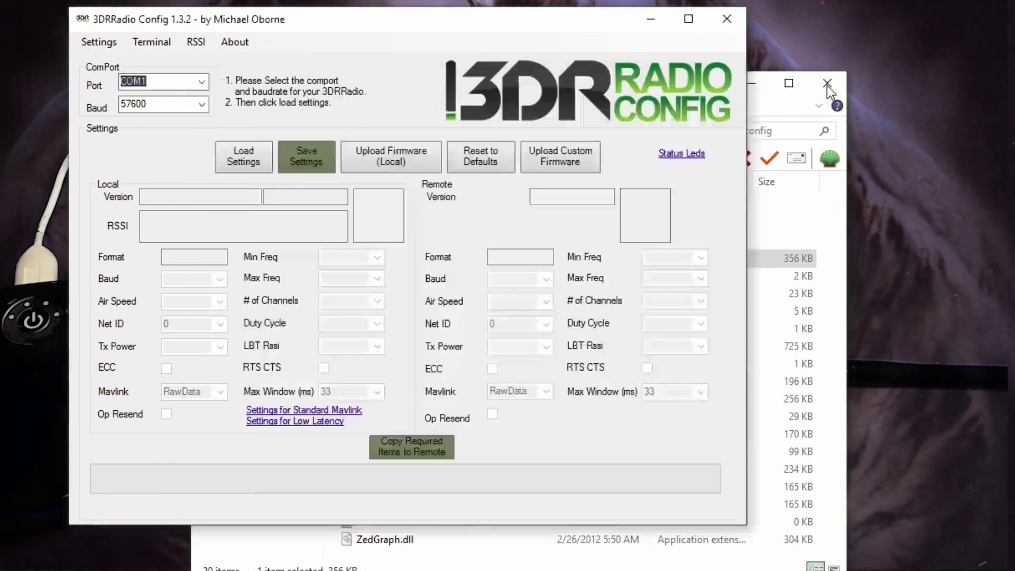
- Close Explorer, pick COM3 at 57600 baud and load both radios' SiK 1.9 settings
{"action": "left_click", "coordinate": [827, 85]}
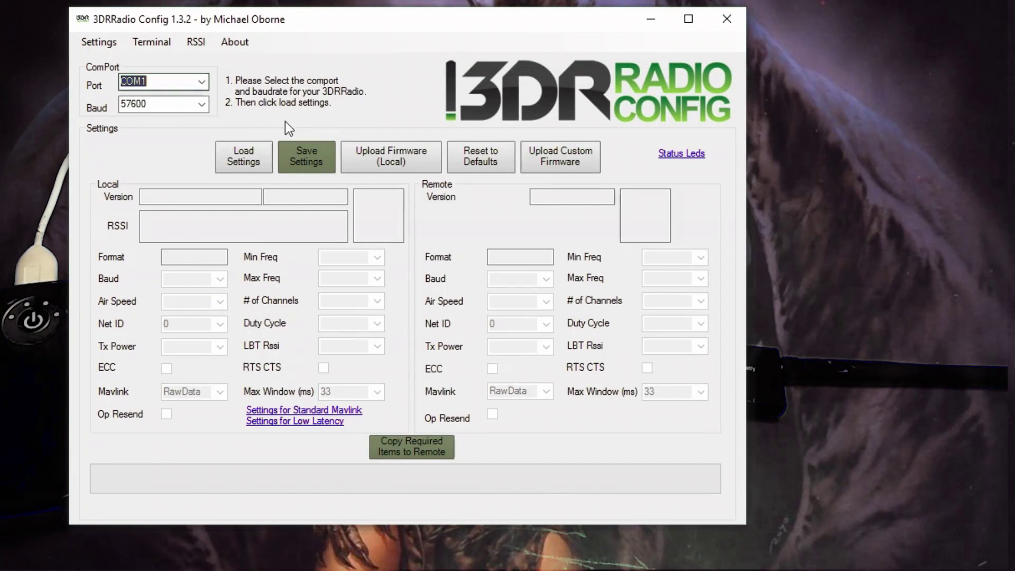
{"action": "left_click", "coordinate": [201, 82]}
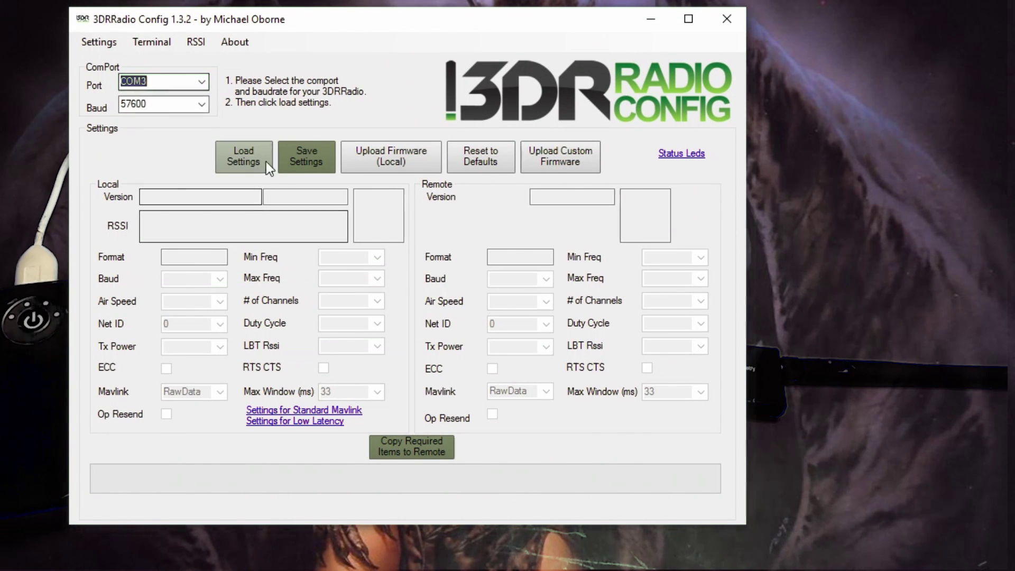
{"action": "left_click", "coordinate": [252, 160]}
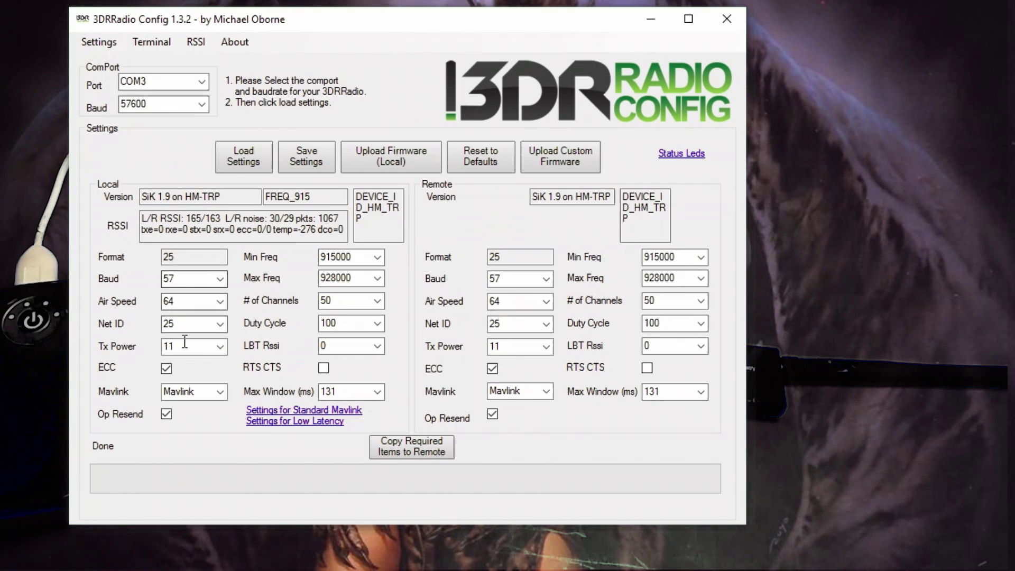
{"action": "mouse_move", "coordinate": [169, 376]}
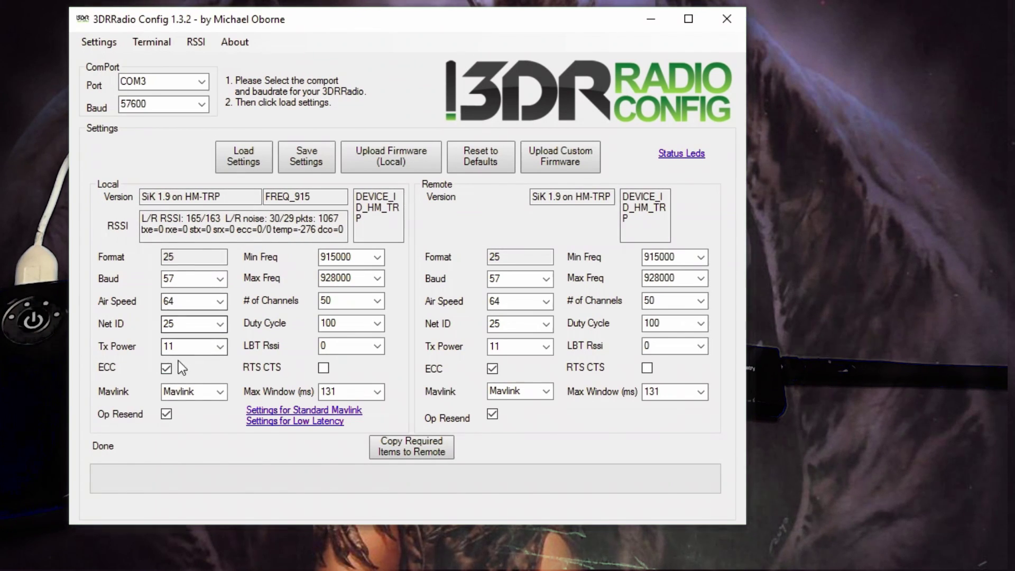
{"action": "mouse_move", "coordinate": [218, 352]}
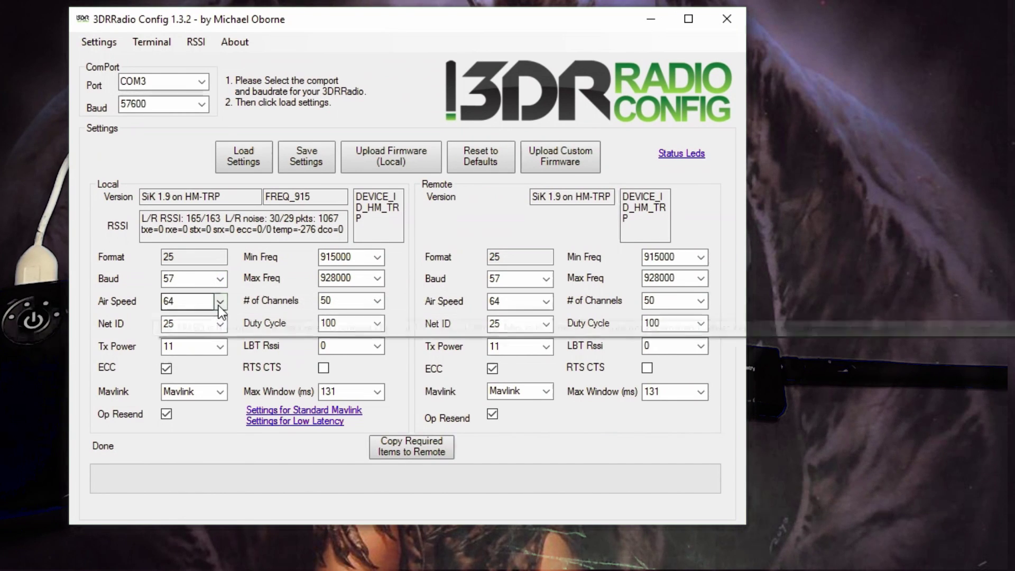
- Set the local and remote radio air speed to 192
{"action": "mouse_move", "coordinate": [220, 304]}
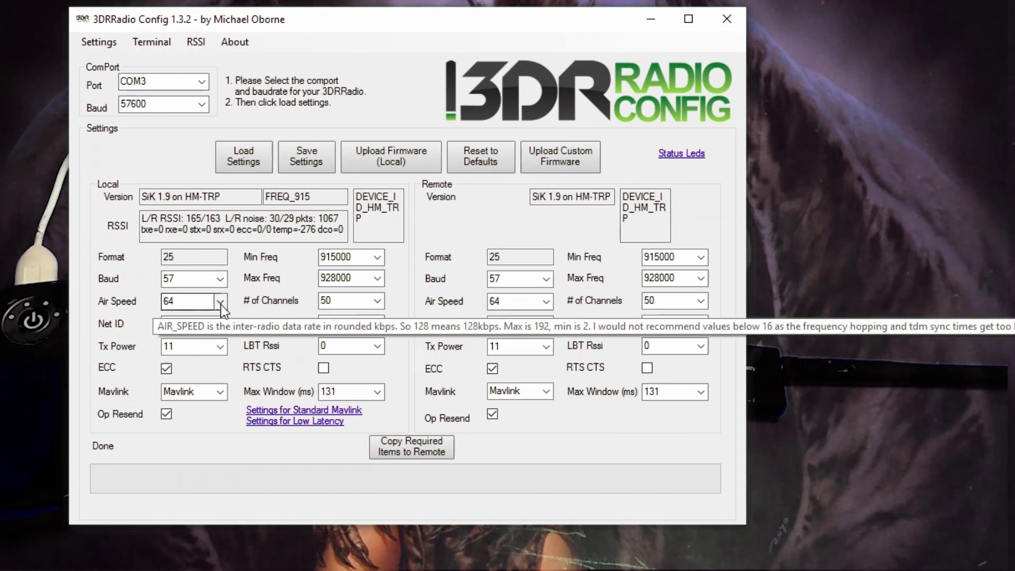
{"action": "left_click", "coordinate": [220, 301]}
{"action": "left_click", "coordinate": [196, 329]}
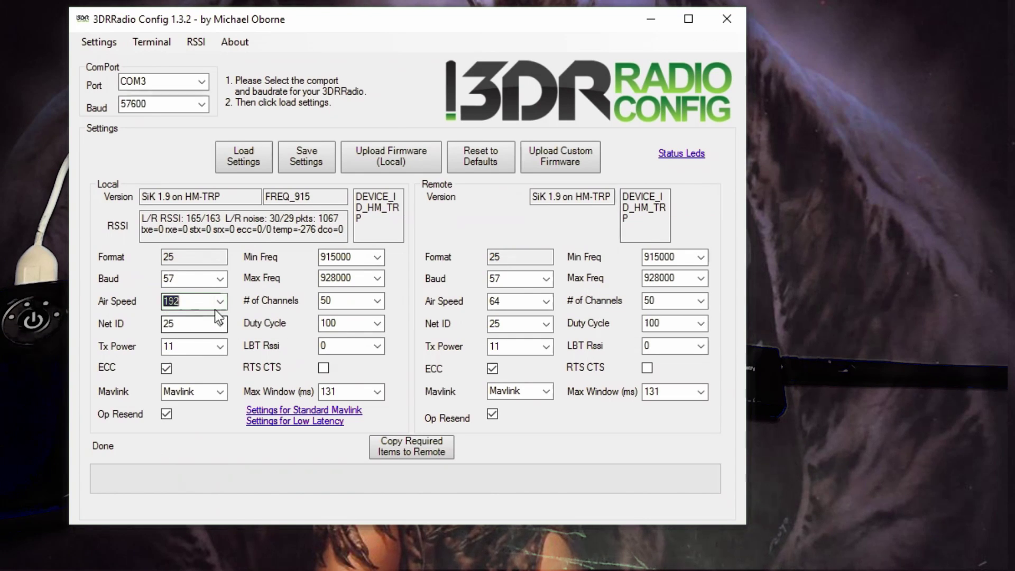
{"action": "left_click", "coordinate": [547, 302]}
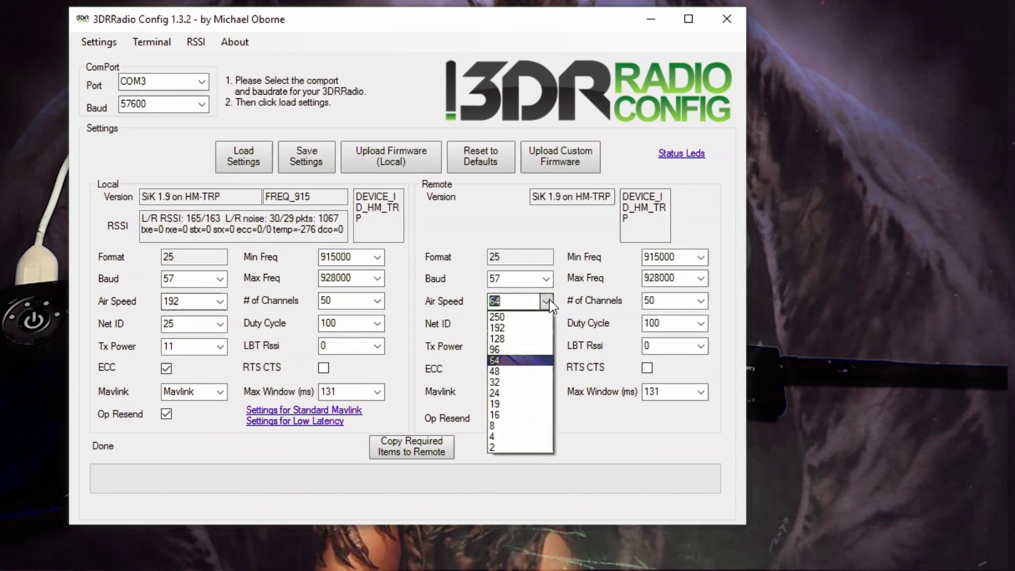
{"action": "left_click", "coordinate": [522, 325]}
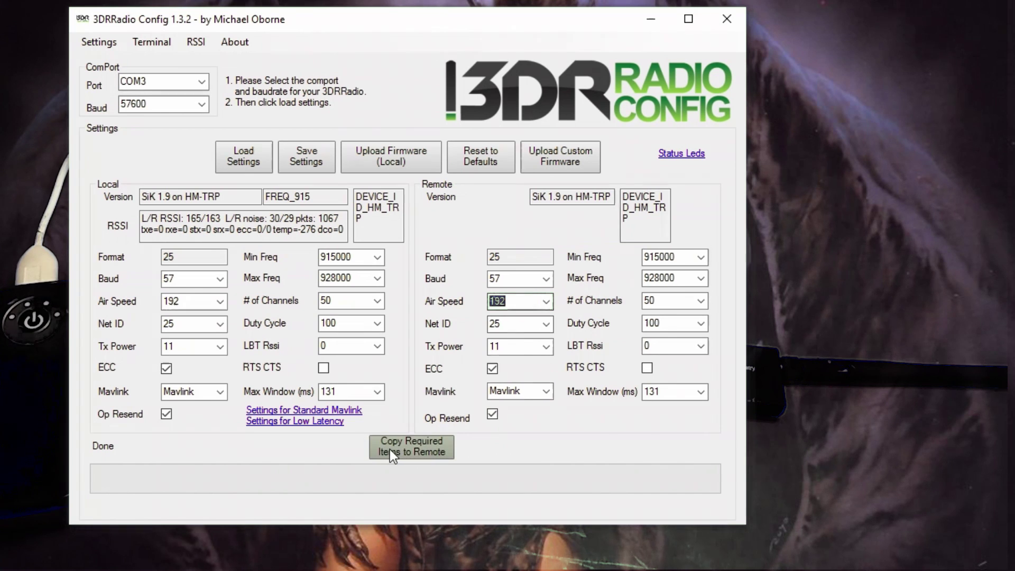
{"action": "left_click", "coordinate": [431, 445]}
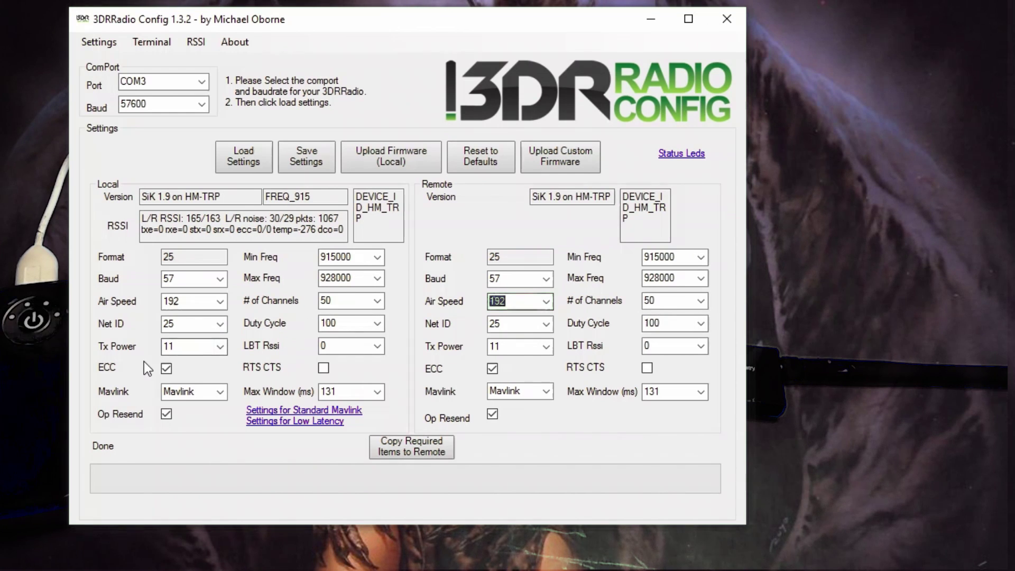
- Turn ECC off and set Mavlink to RawData on both radios
{"action": "mouse_move", "coordinate": [167, 375]}
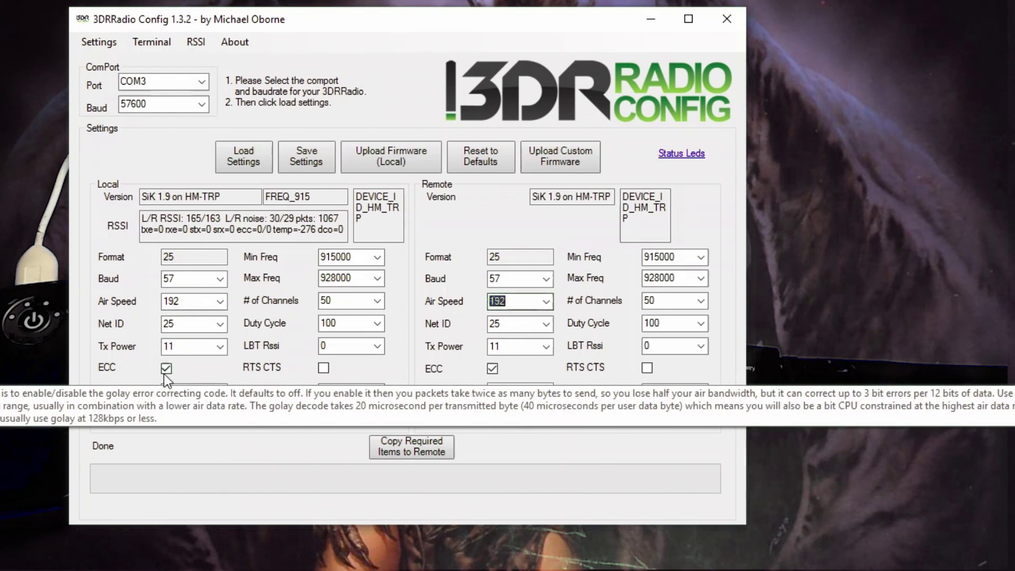
{"action": "left_click", "coordinate": [166, 369]}
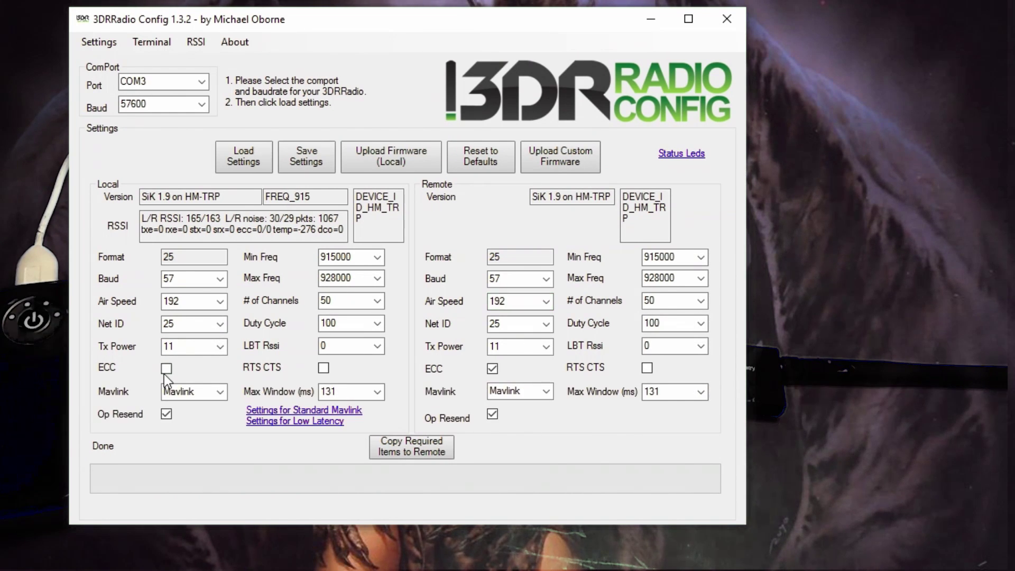
{"action": "left_click", "coordinate": [492, 368]}
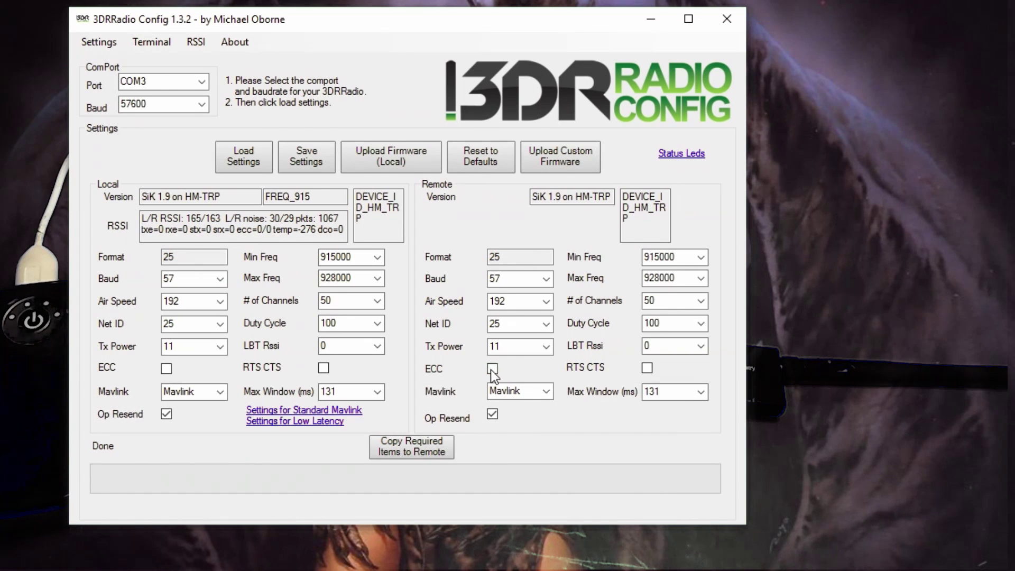
{"action": "left_click", "coordinate": [218, 391]}
{"action": "left_click", "coordinate": [174, 403]}
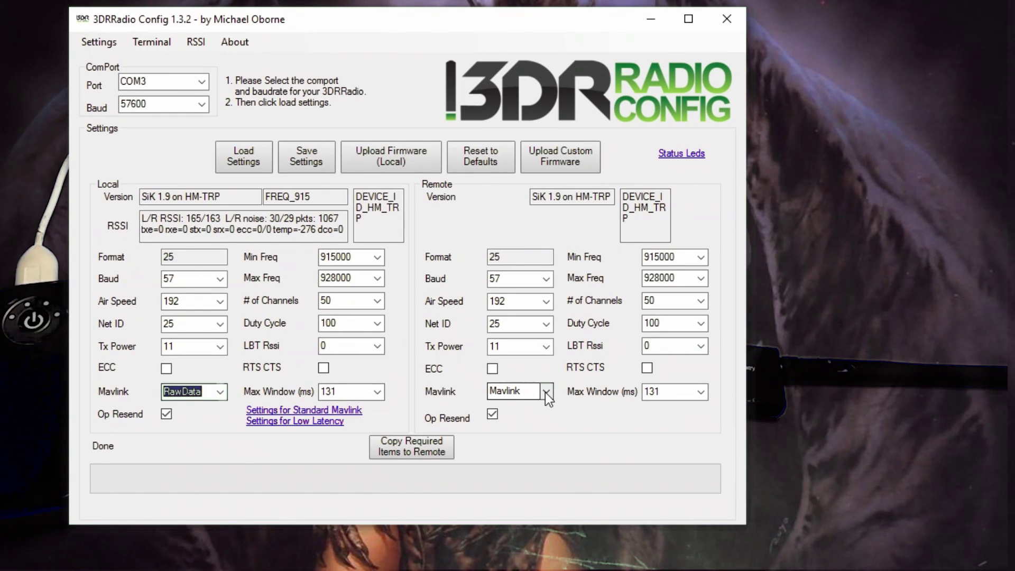
{"action": "left_click", "coordinate": [545, 392]}
{"action": "left_click", "coordinate": [521, 407]}
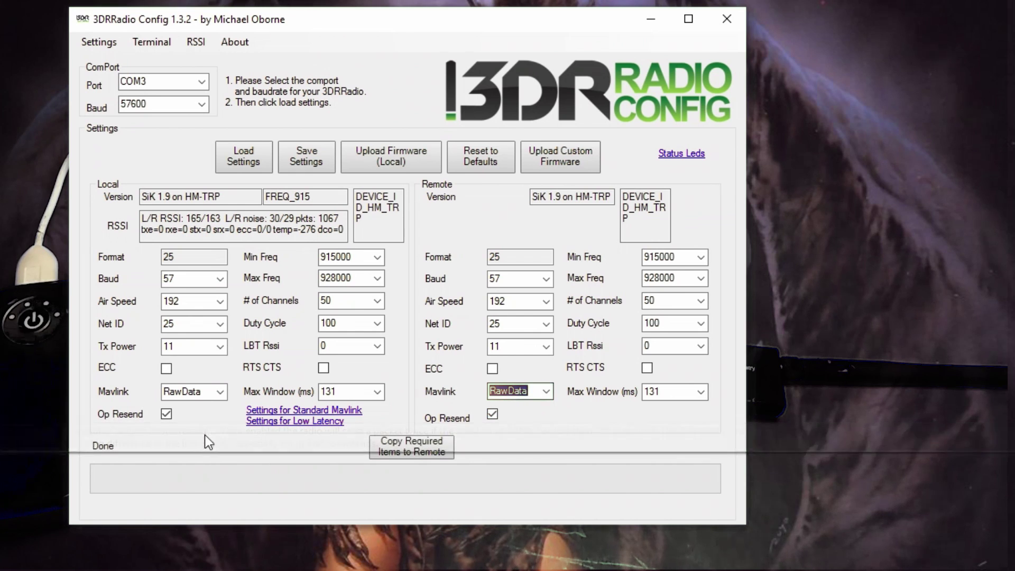
- Untick Op Resend on both radios and save the settings
{"action": "left_click", "coordinate": [167, 415]}
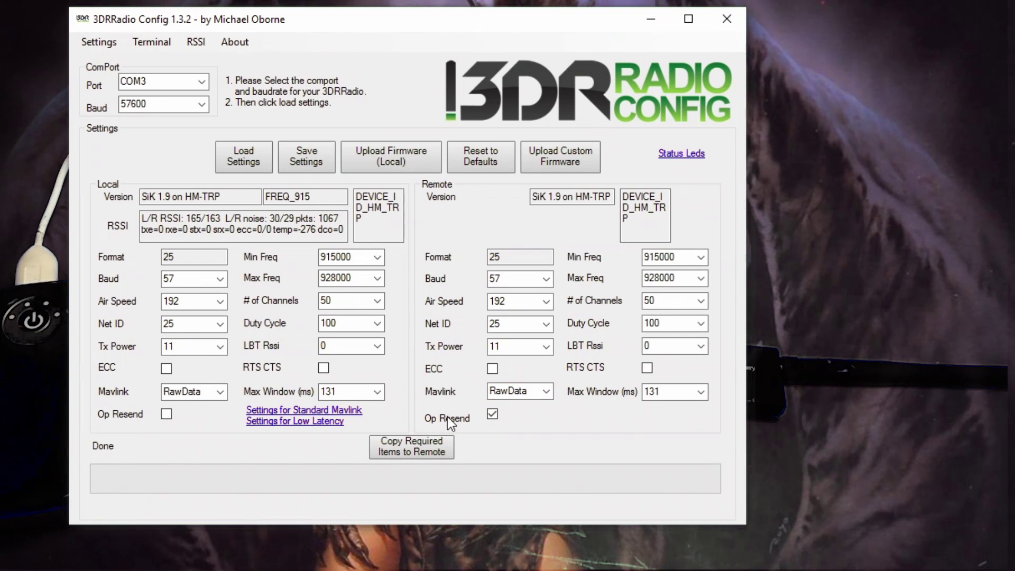
{"action": "left_click", "coordinate": [494, 416]}
{"action": "left_click", "coordinate": [306, 159]}
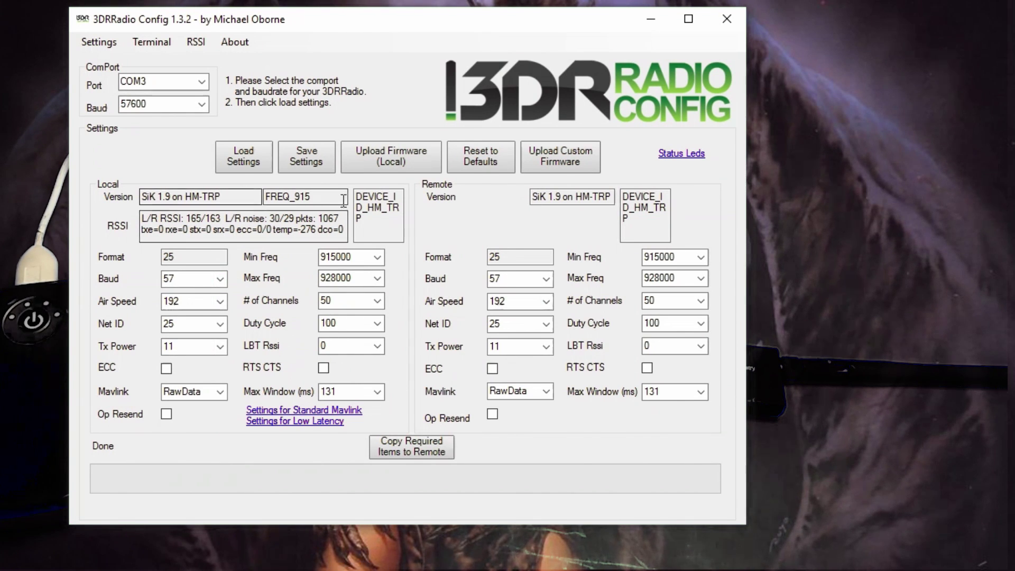
- Write the settings to both radios, then re-tick Local Op Resend
{"action": "left_click", "coordinate": [300, 161]}
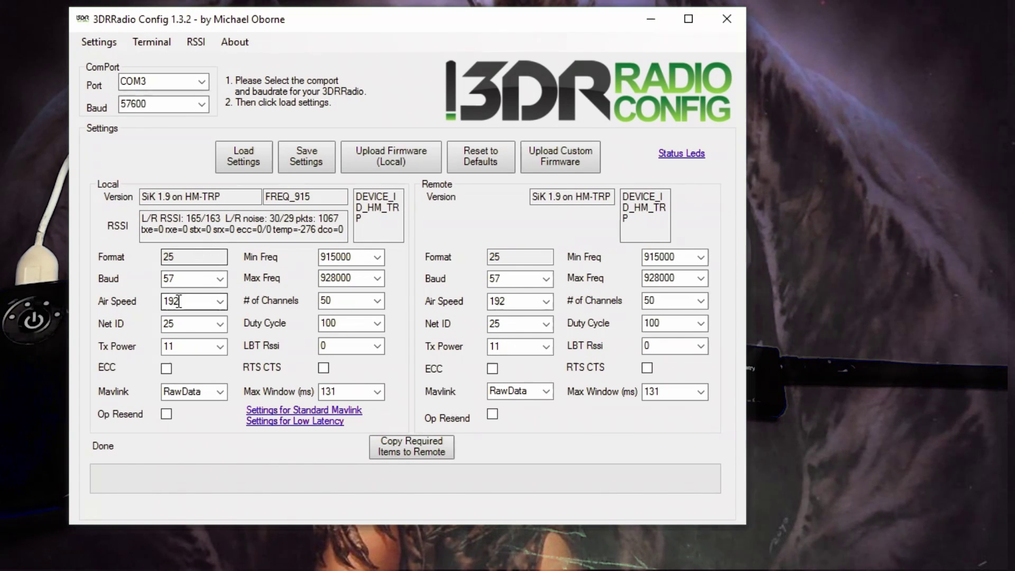
{"action": "left_click", "coordinate": [168, 414]}
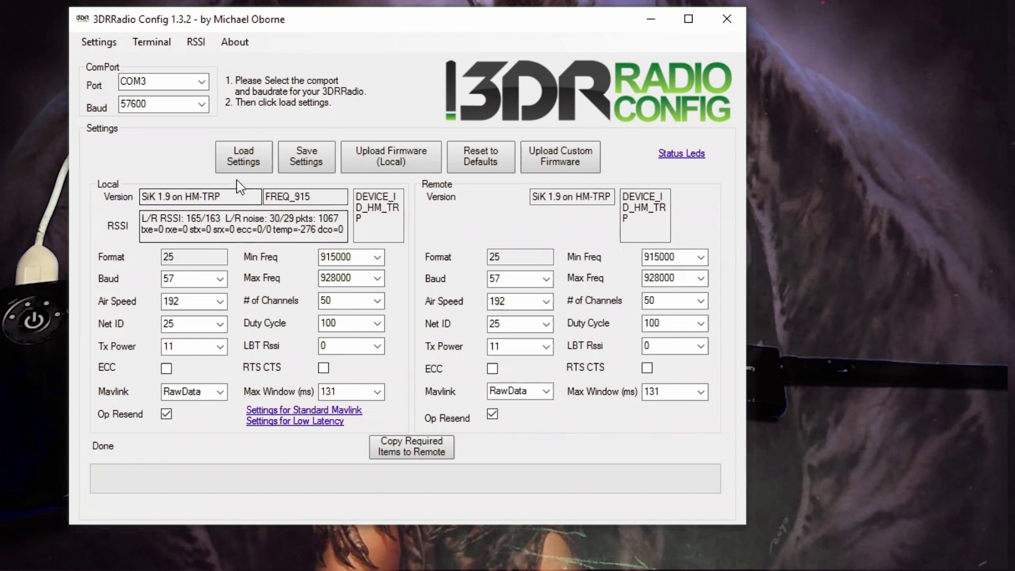
- Reload the radio settings to check air speed 192, RawData and Op Resend off
{"action": "left_click", "coordinate": [235, 162]}
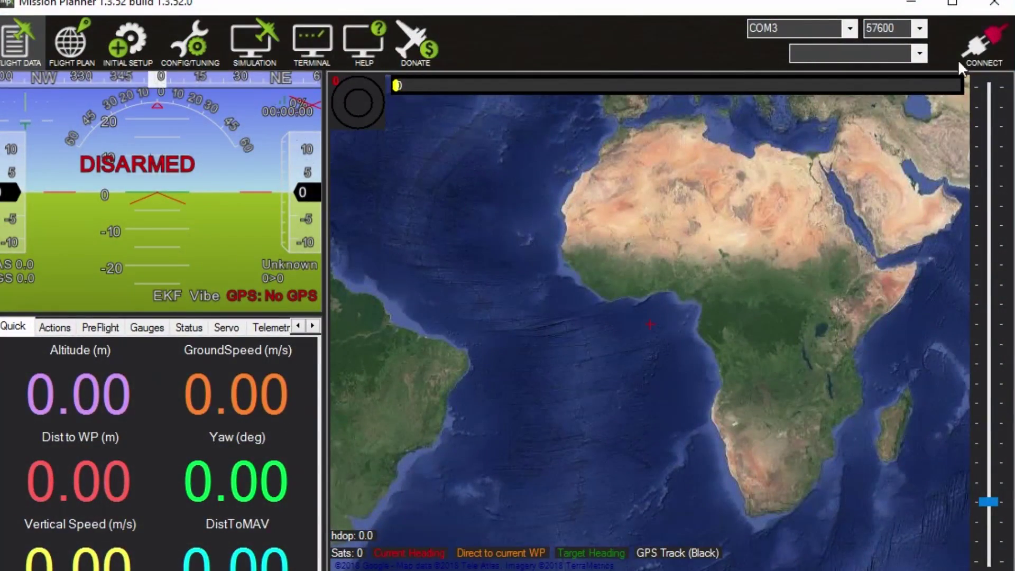
- Select COM3 and load both radios' settings from Initial Setup > Optional Hardware > Sik Radio
{"action": "left_click", "coordinate": [850, 28]}
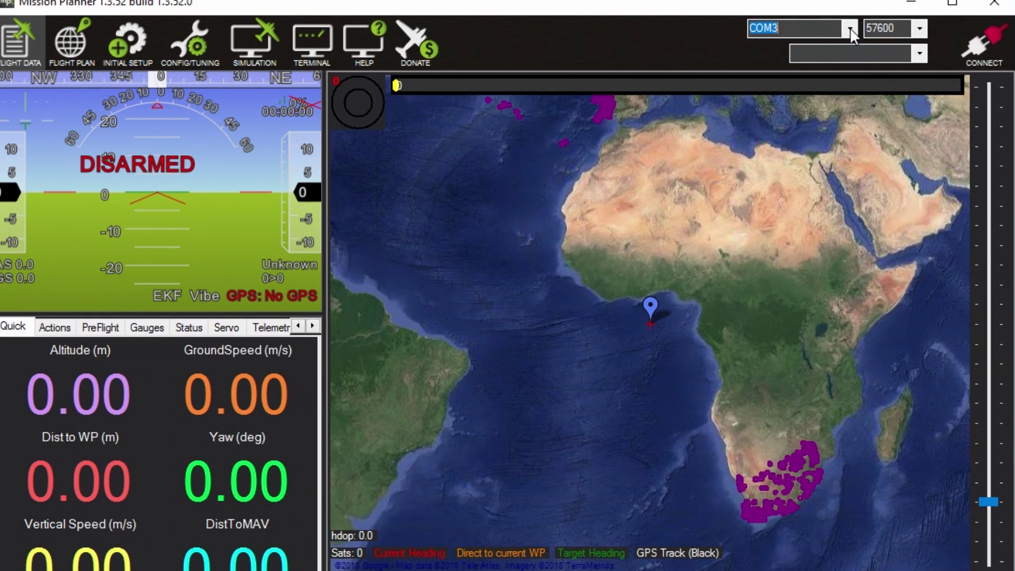
{"action": "left_click", "coordinate": [804, 86]}
{"action": "left_click", "coordinate": [125, 43]}
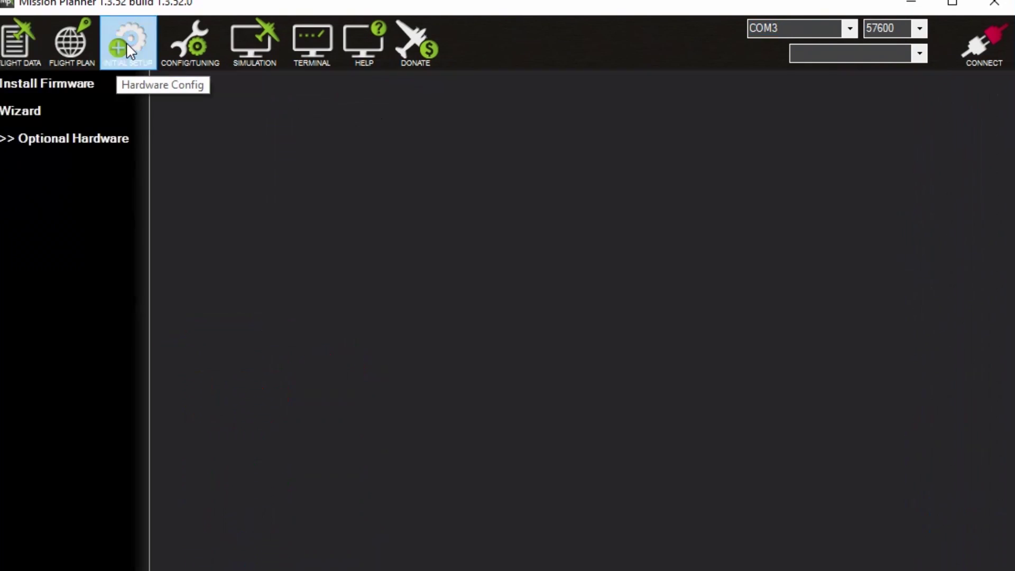
{"action": "left_click", "coordinate": [34, 141]}
{"action": "left_click", "coordinate": [45, 196]}
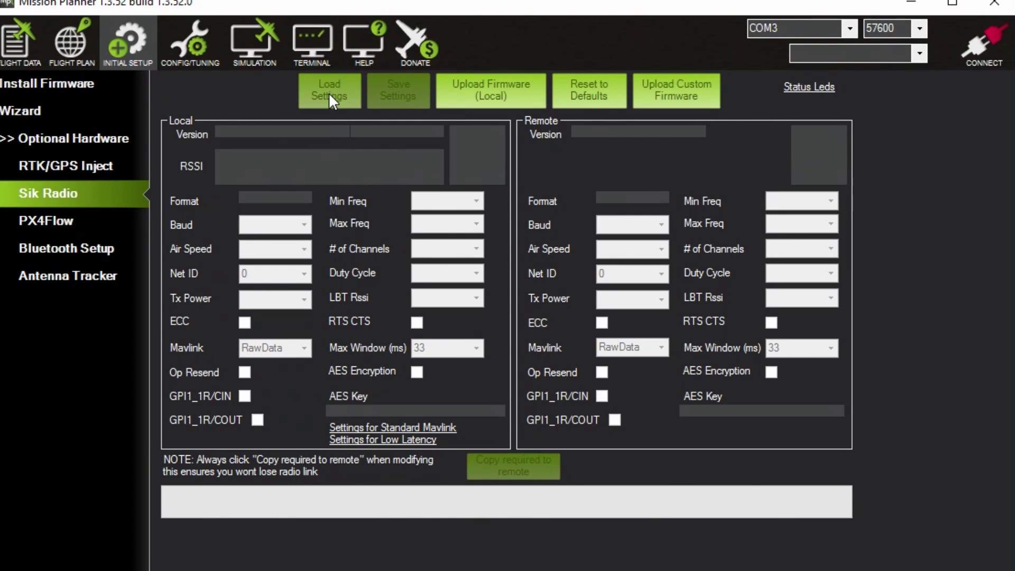
{"action": "left_click", "coordinate": [329, 93]}
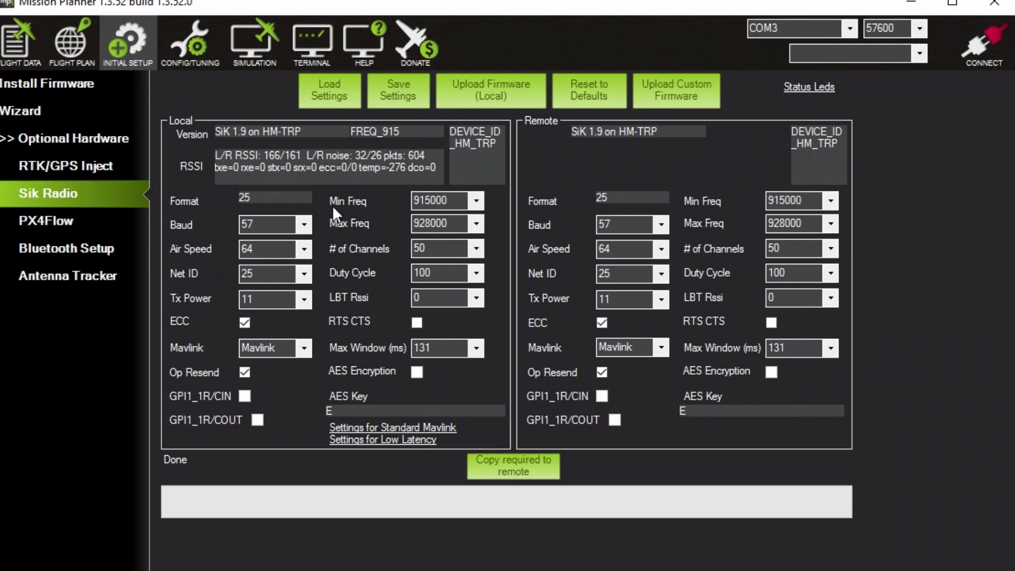
- Set air speed 192 and turn off ECC on both radio panels
{"action": "left_click", "coordinate": [306, 248]}
{"action": "left_click", "coordinate": [283, 272]}
{"action": "left_click", "coordinate": [655, 253]}
{"action": "left_click", "coordinate": [631, 281]}
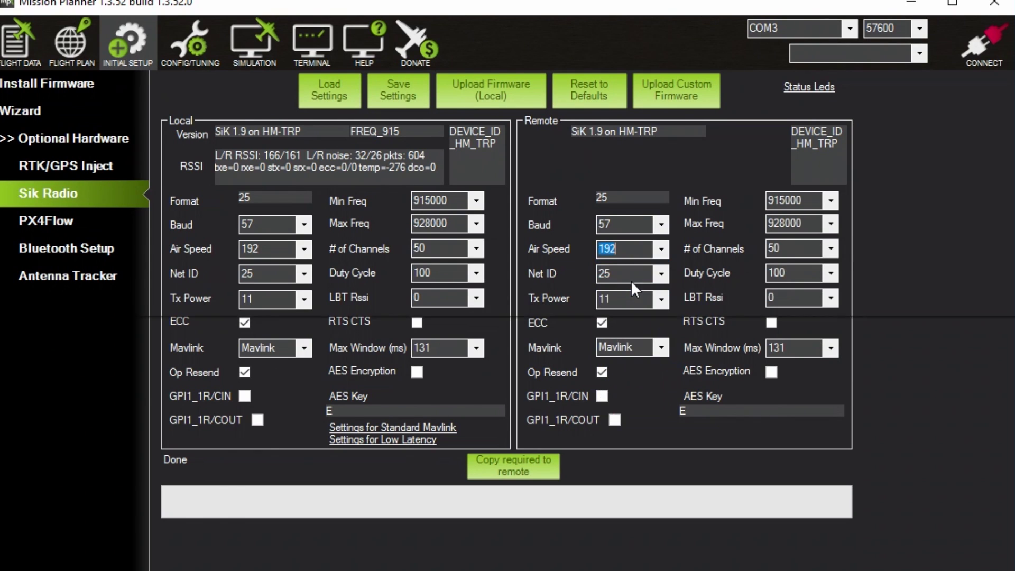
{"action": "left_click", "coordinate": [243, 323]}
{"action": "left_click", "coordinate": [601, 322]}
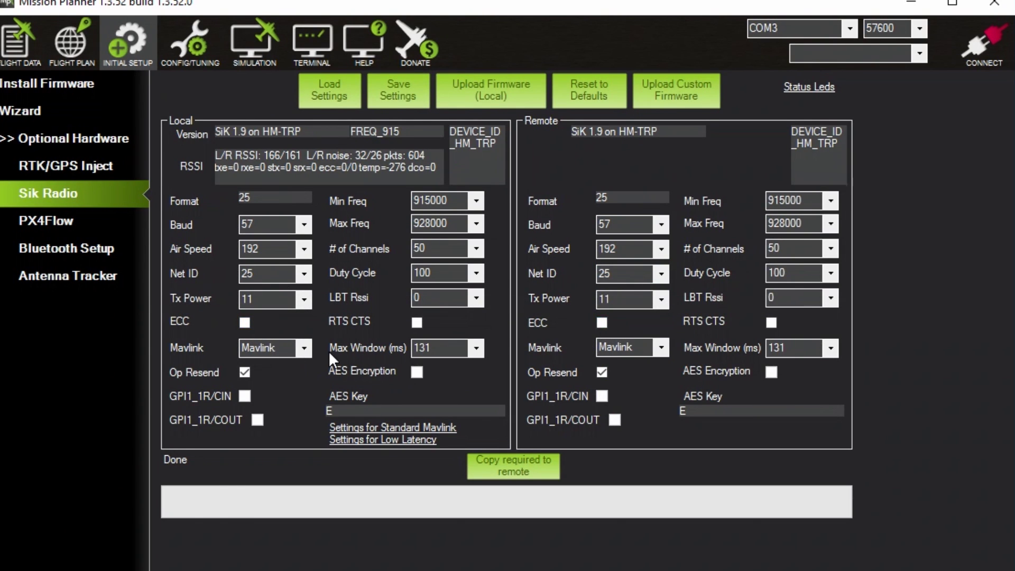
- Set Mavlink to RawData, untick Op Resend on both radios, and save the settings
{"action": "left_click", "coordinate": [305, 348]}
{"action": "left_click", "coordinate": [278, 361]}
{"action": "left_click", "coordinate": [660, 347]}
{"action": "left_click", "coordinate": [629, 366]}
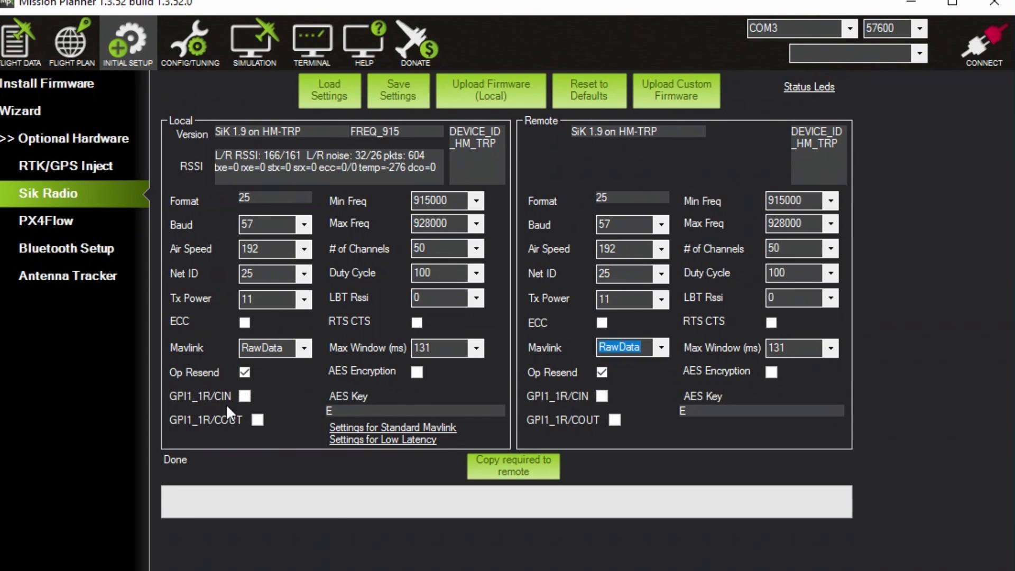
{"action": "left_click", "coordinate": [243, 372]}
{"action": "left_click", "coordinate": [472, 459]}
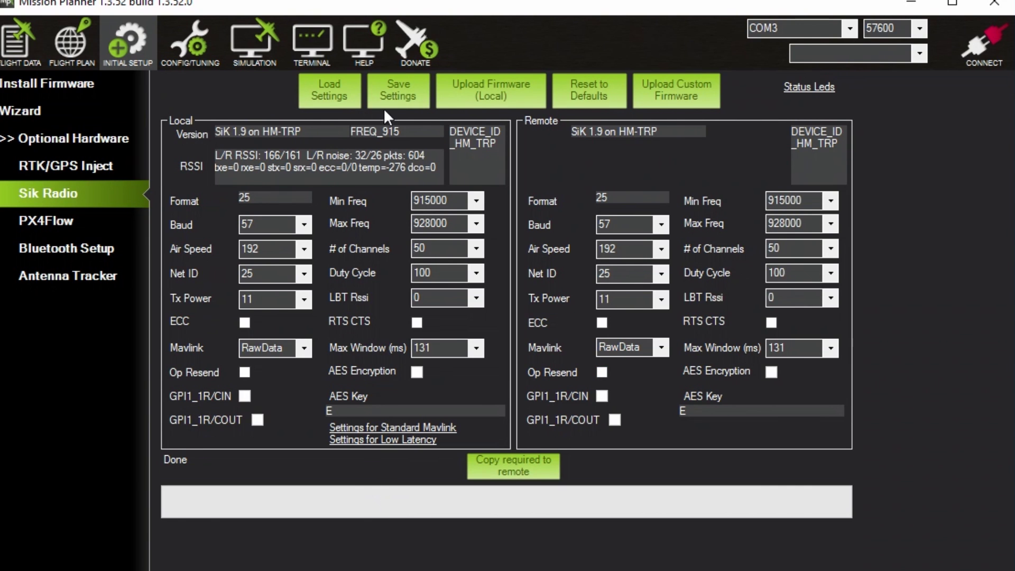
{"action": "left_click", "coordinate": [396, 105]}
{"action": "left_click", "coordinate": [392, 88]}
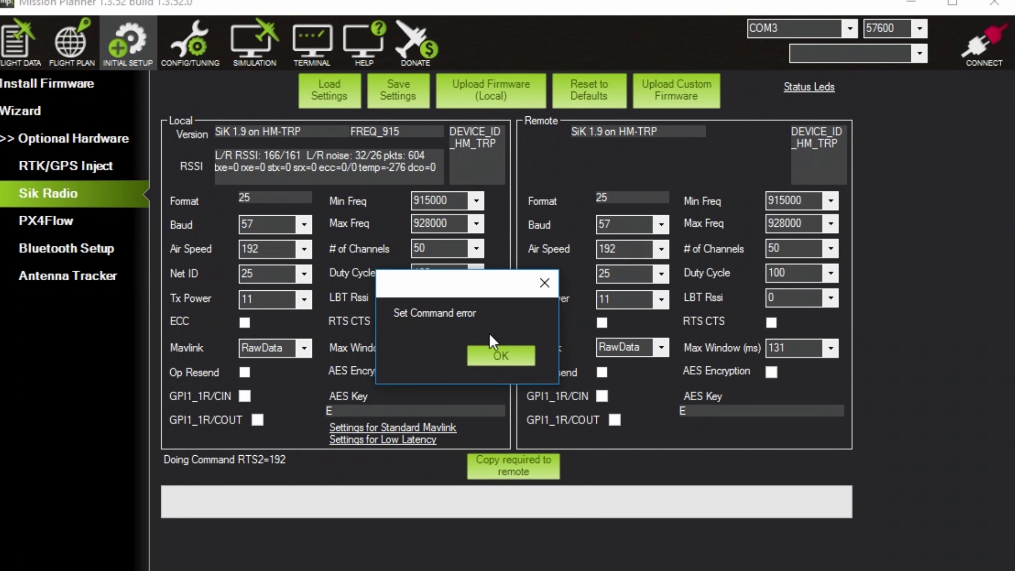
- Dismiss the three Set Command error messages until the status reads Done
{"action": "left_click", "coordinate": [502, 360]}
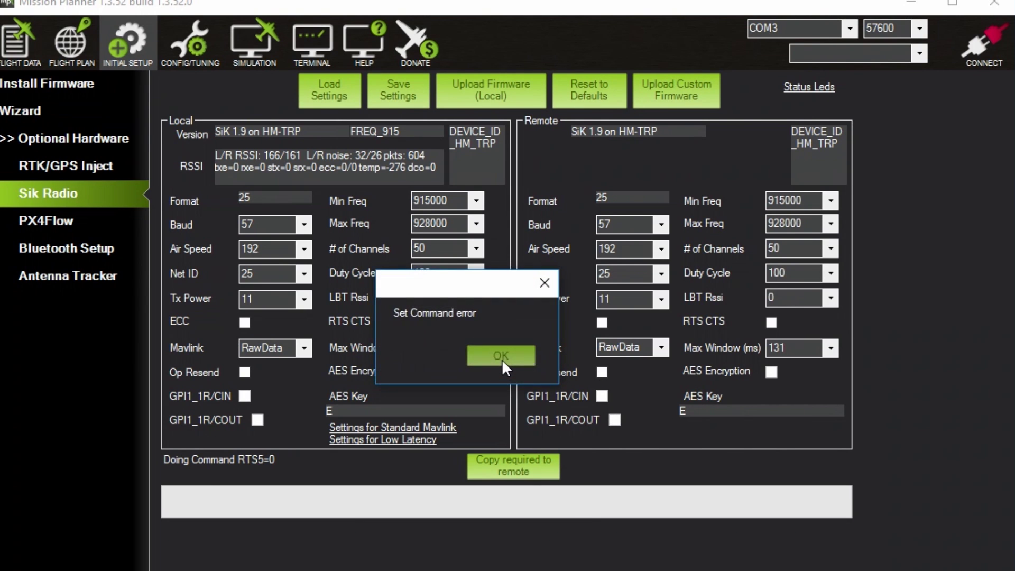
{"action": "left_click", "coordinate": [502, 360]}
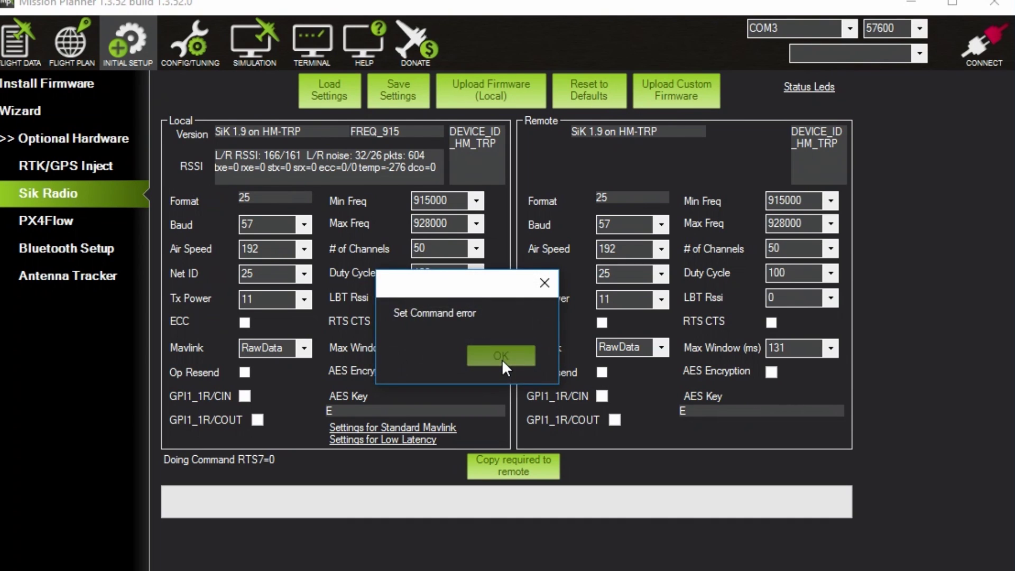
{"action": "left_click", "coordinate": [502, 360]}
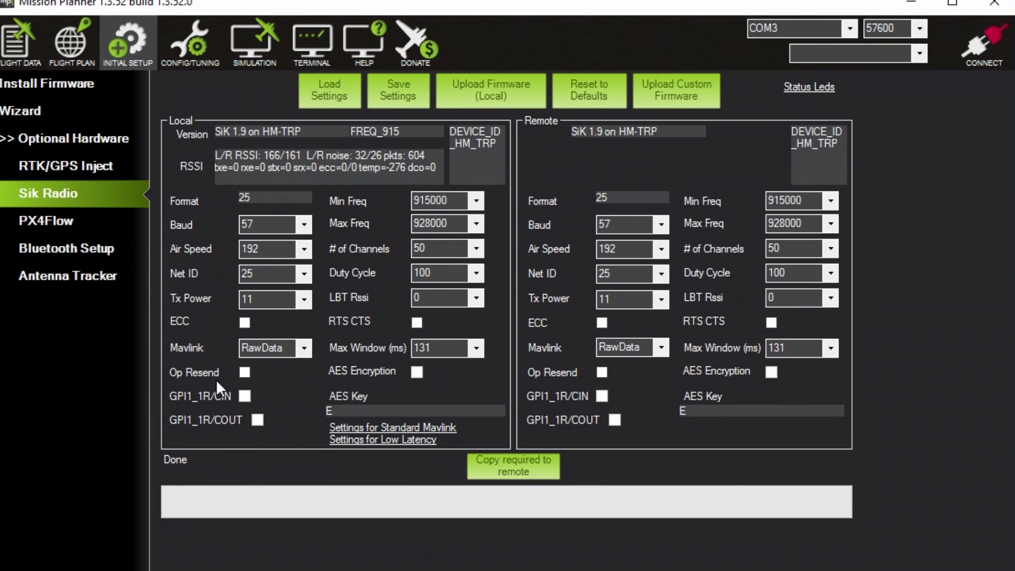
- Re-tick Op Resend on both panels and reload settings, retrying after the command-mode failure
{"action": "left_click", "coordinate": [244, 373]}
{"action": "left_click", "coordinate": [602, 373]}
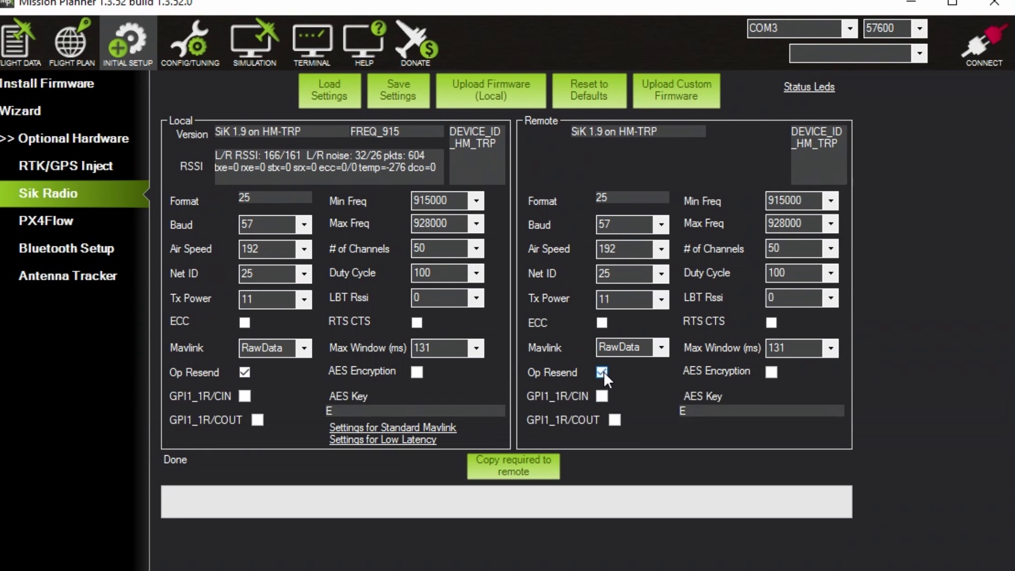
{"action": "left_click", "coordinate": [320, 88]}
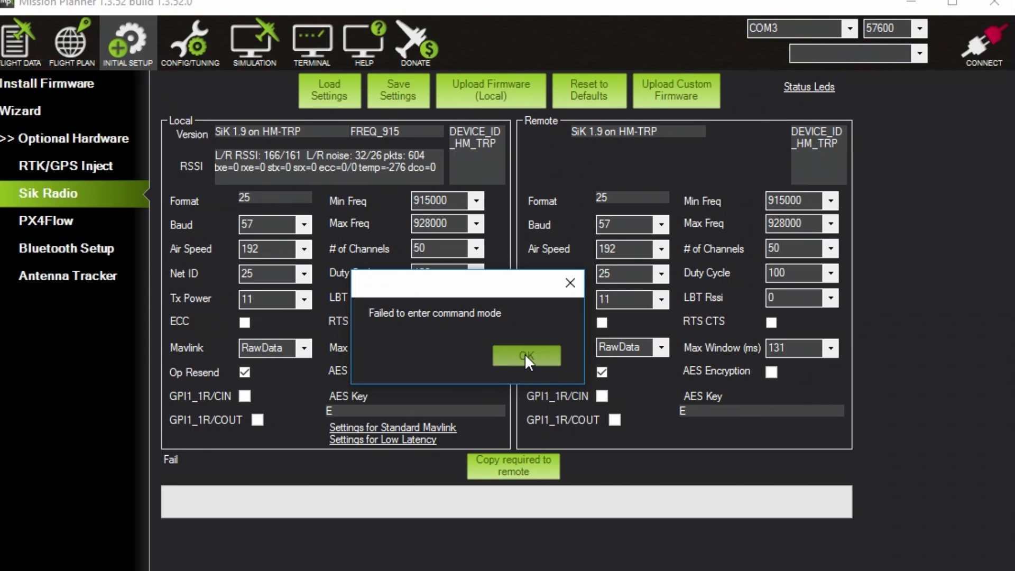
{"action": "left_click", "coordinate": [522, 358]}
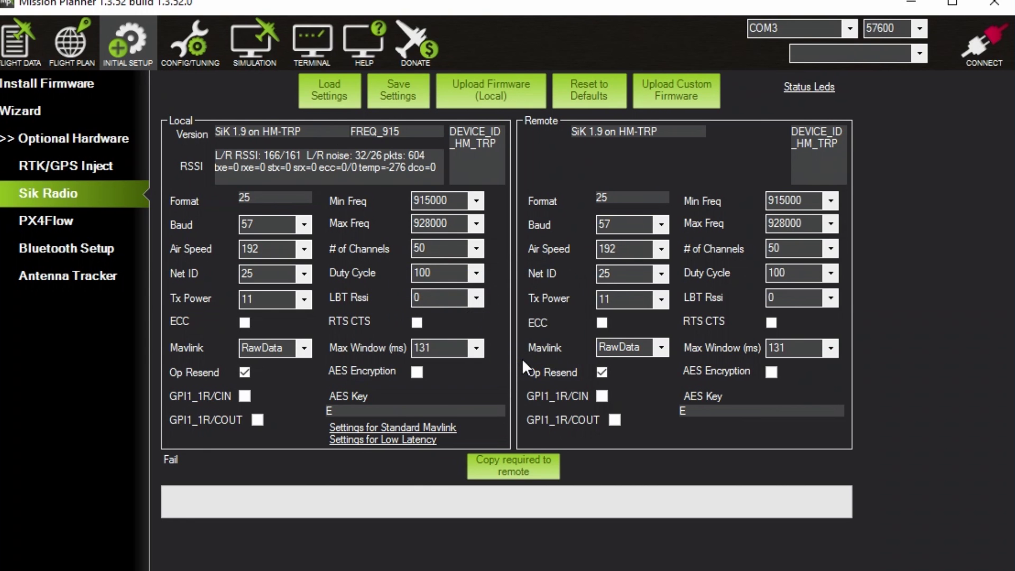
{"action": "left_click", "coordinate": [321, 94]}
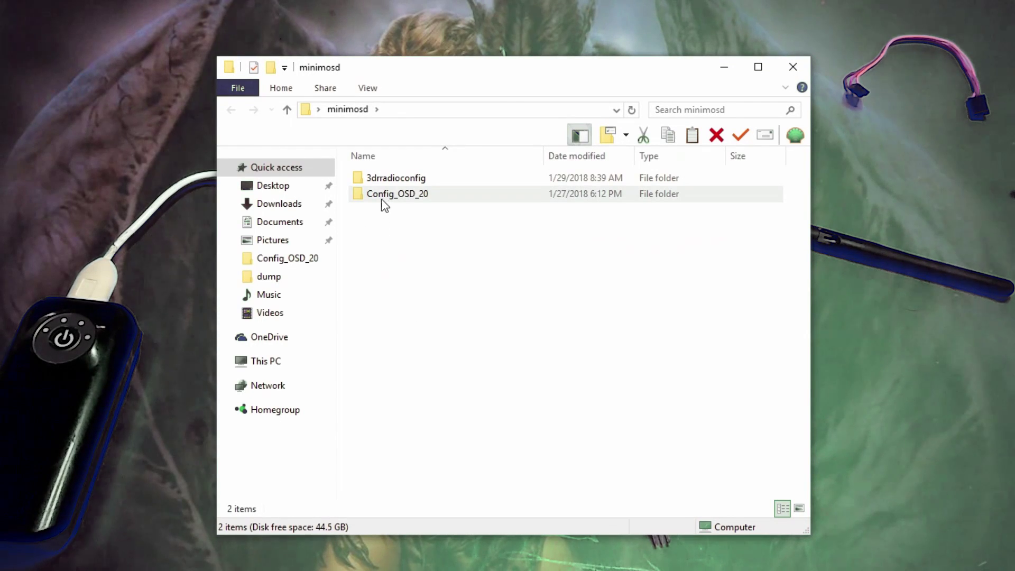
- Launch OSD_Config.exe from Config_OSD_20, minimise Explorer and centre the OSD Config window
{"action": "double_click", "coordinate": [382, 200]}
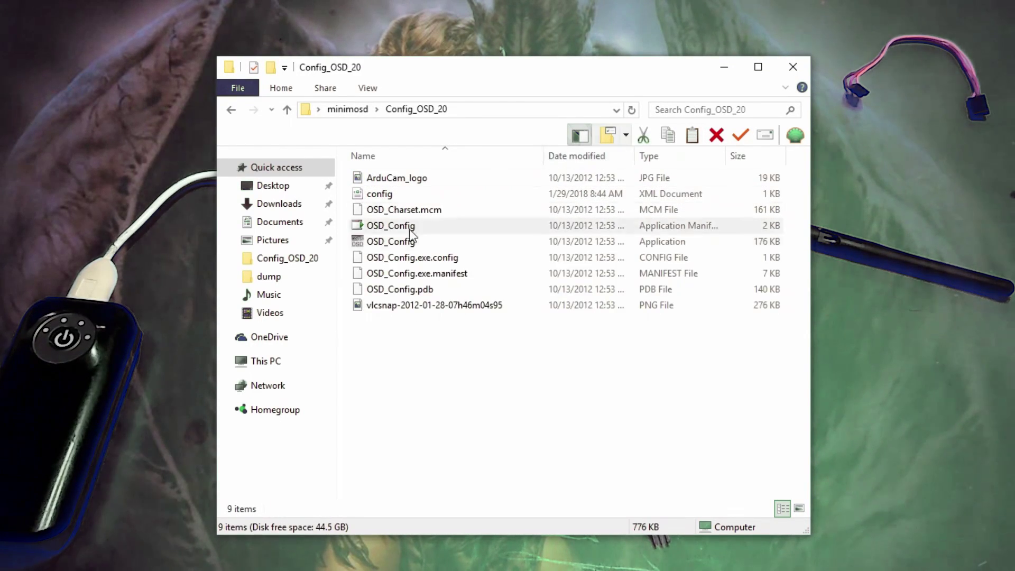
{"action": "double_click", "coordinate": [382, 242]}
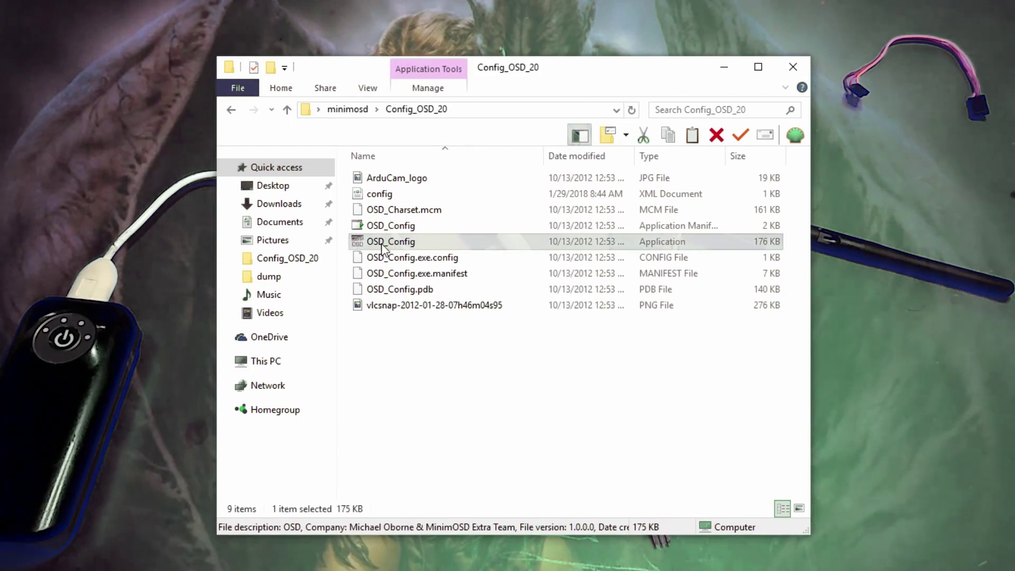
{"action": "left_click", "coordinate": [725, 67]}
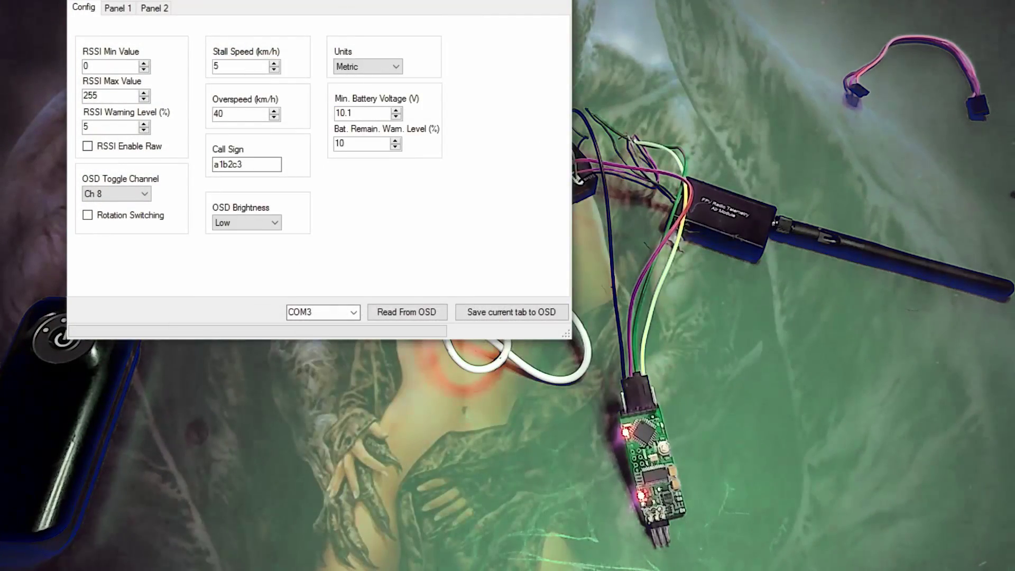
{"action": "left_click_drag", "start_coordinate": [301, 0], "coordinate": [480, 121]}
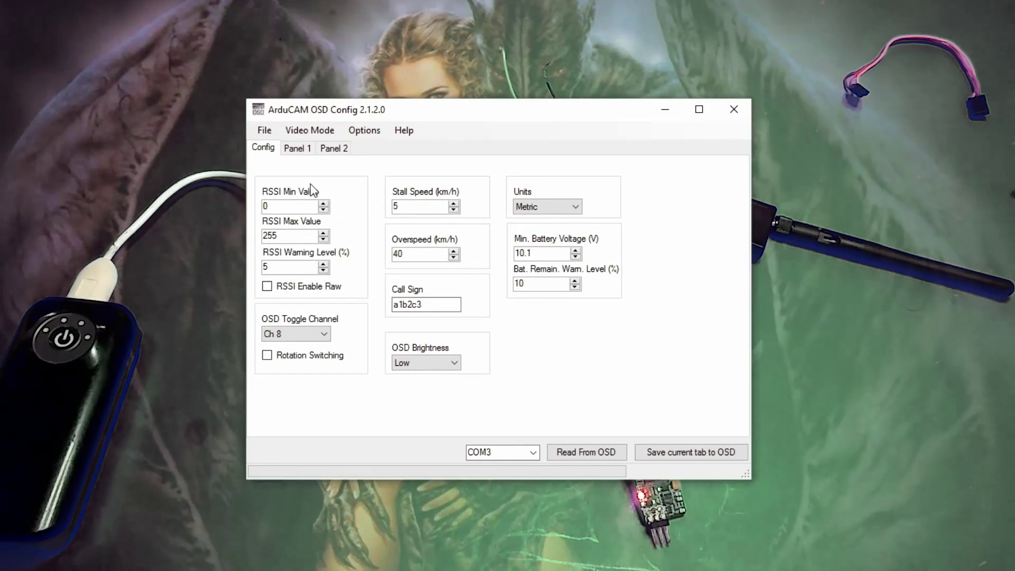
- Show the Panel 1 layout editor in ArduCAM OSD Config
{"action": "left_click", "coordinate": [294, 149]}
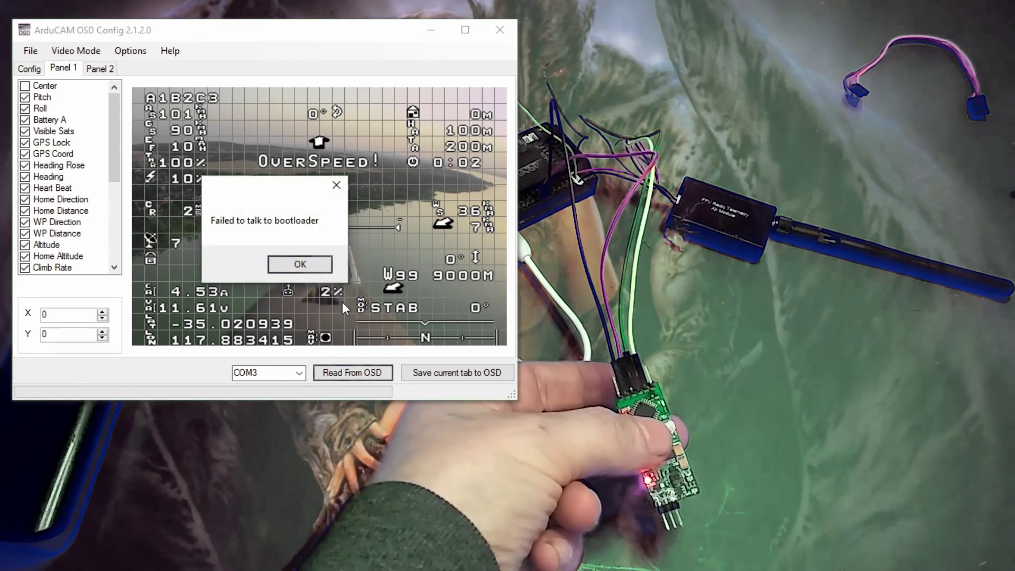
{"action": "left_click", "coordinate": [287, 262]}
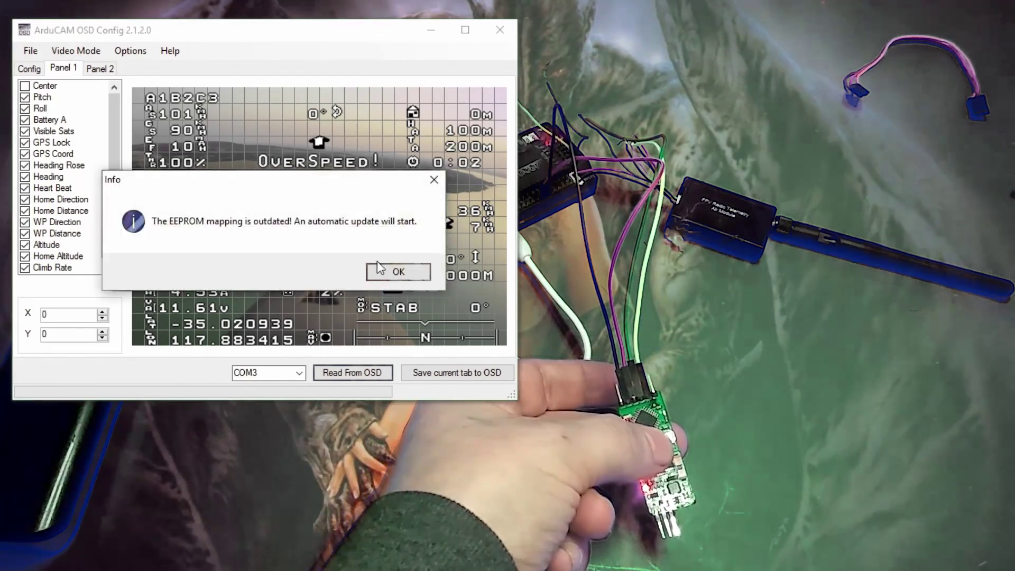
{"action": "left_click", "coordinate": [397, 273]}
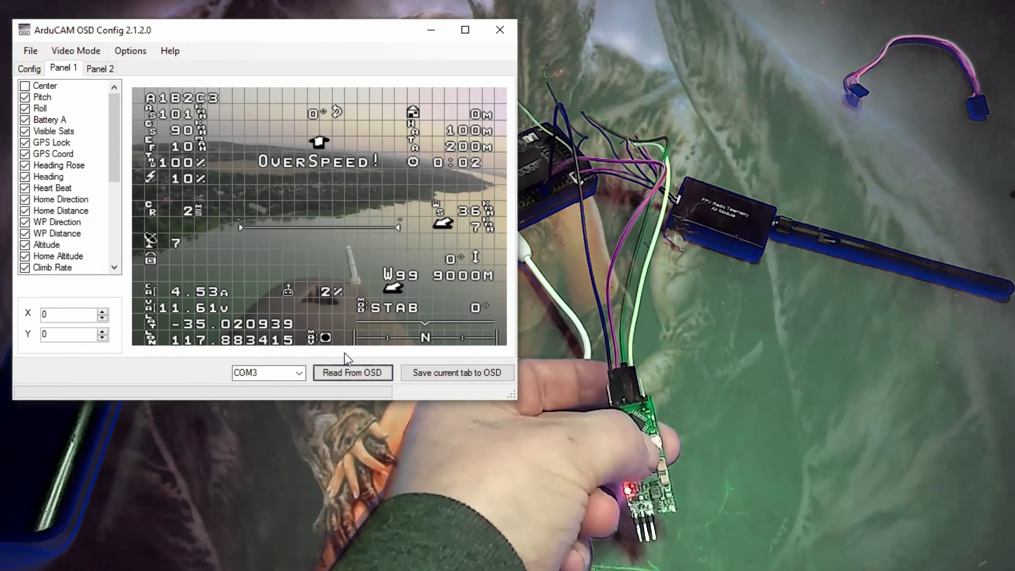
{"action": "left_click", "coordinate": [338, 371]}
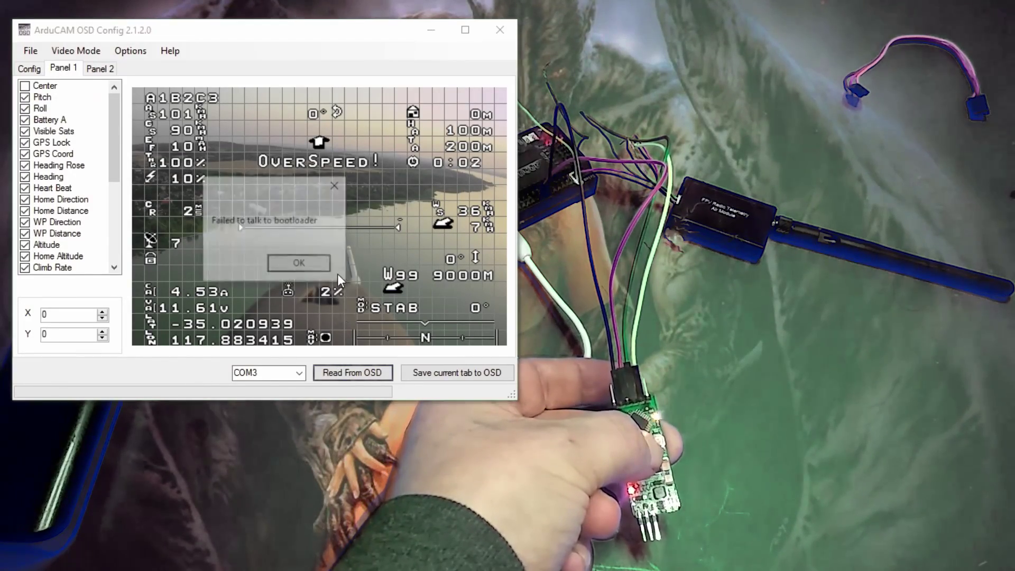
{"action": "left_click", "coordinate": [320, 268]}
{"action": "left_click", "coordinate": [321, 270]}
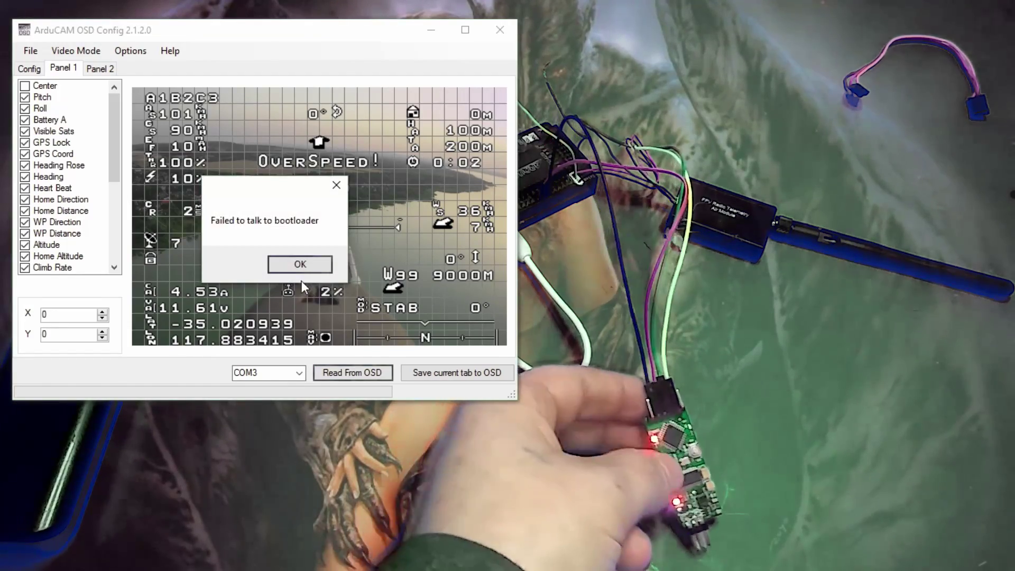
{"action": "left_click", "coordinate": [302, 272]}
{"action": "left_click", "coordinate": [303, 271]}
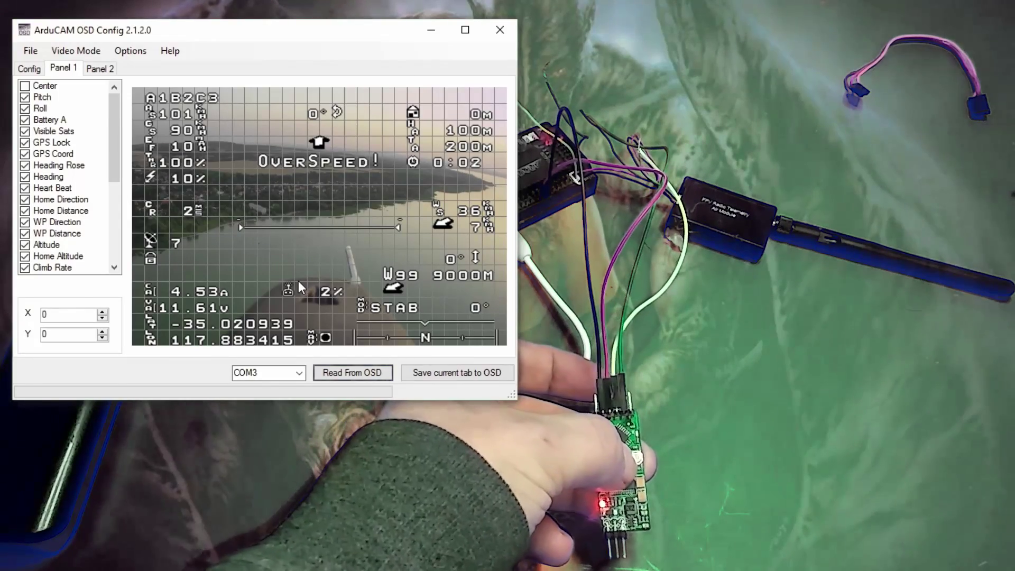
- Download the OSD board's current layout and acknowledge 'Done downloading data!'
{"action": "left_click", "coordinate": [334, 372]}
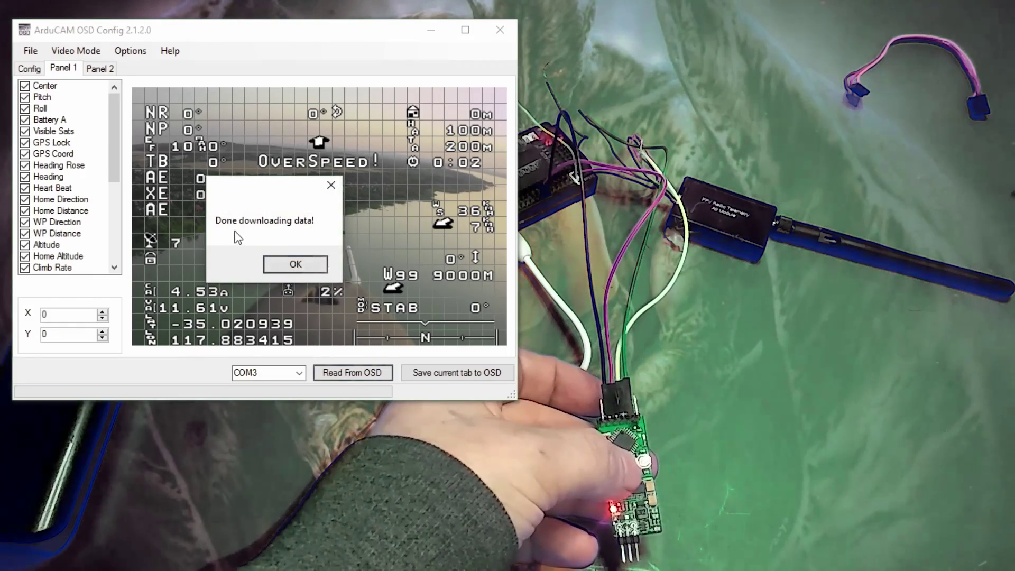
{"action": "left_click", "coordinate": [292, 269]}
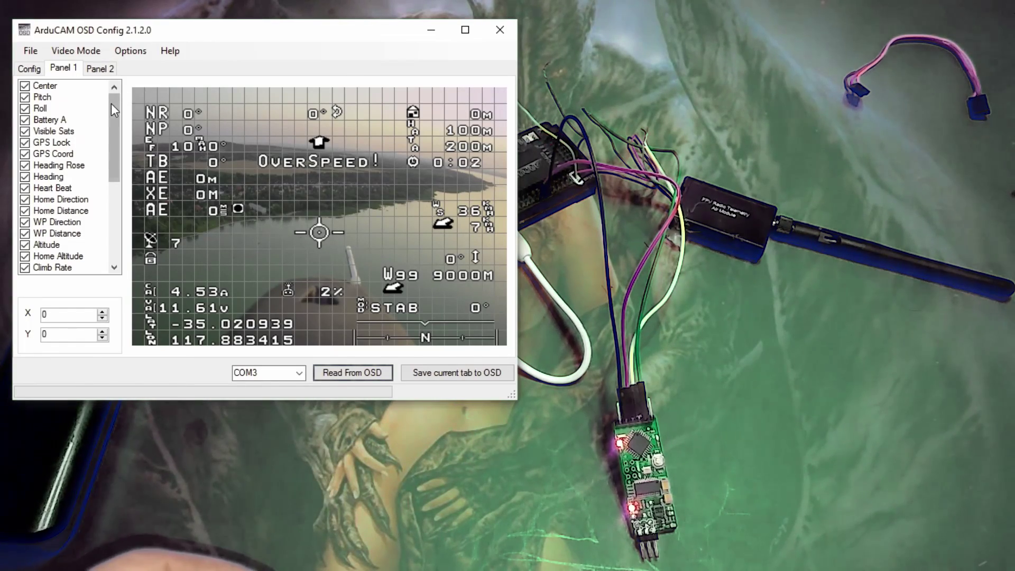
- Untick Center, Pitch, Roll and Visible Sats on Panel 1
{"action": "mouse_move", "coordinate": [111, 103]}
{"action": "left_mouse_down"}
{"action": "mouse_move", "coordinate": [106, 202]}
{"action": "mouse_move", "coordinate": [112, 116]}
{"action": "left_mouse_up"}
{"action": "left_click", "coordinate": [24, 87]}
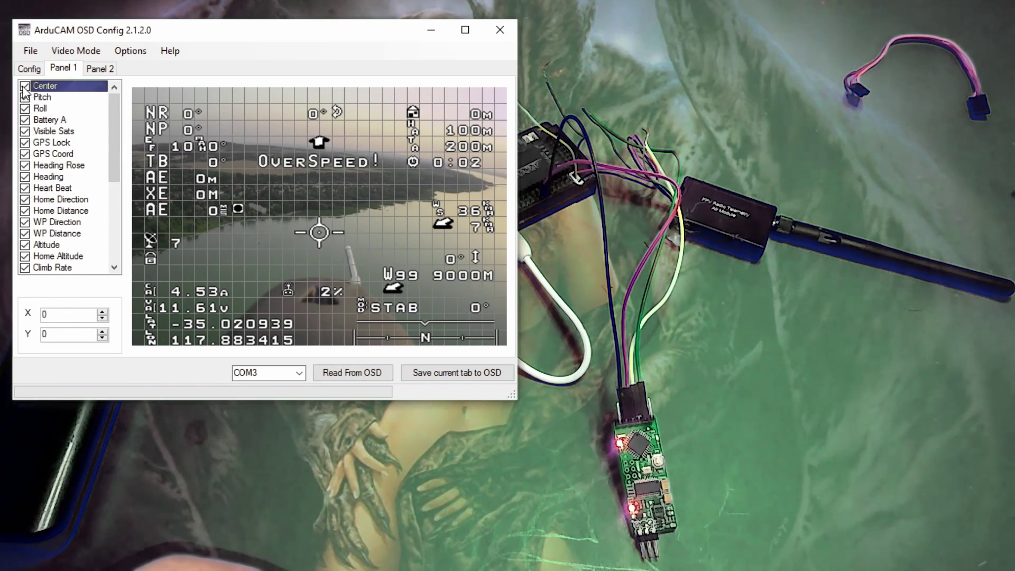
{"action": "left_click", "coordinate": [24, 86]}
{"action": "left_click", "coordinate": [25, 98]}
{"action": "left_click", "coordinate": [24, 108]}
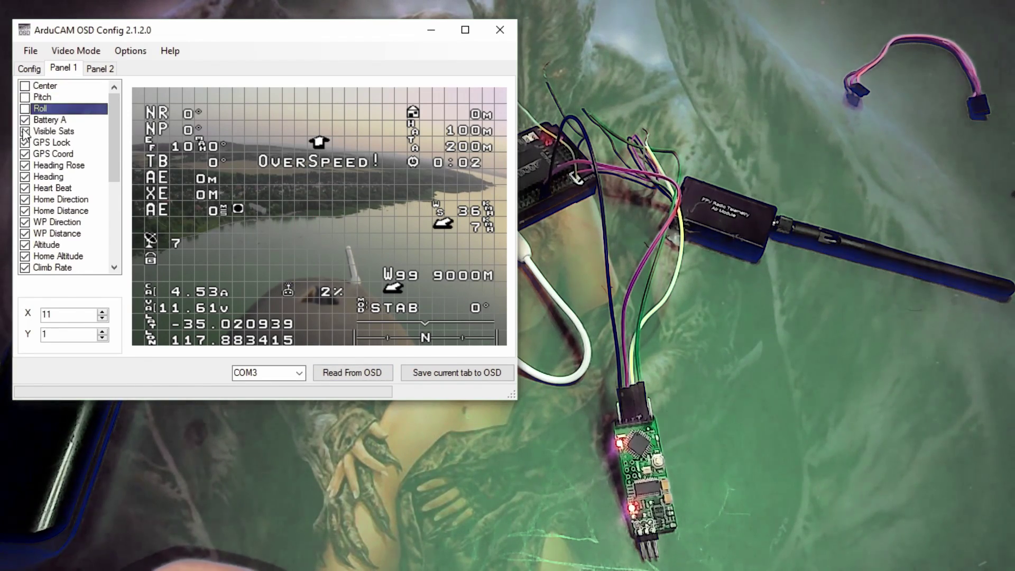
{"action": "left_click", "coordinate": [24, 131]}
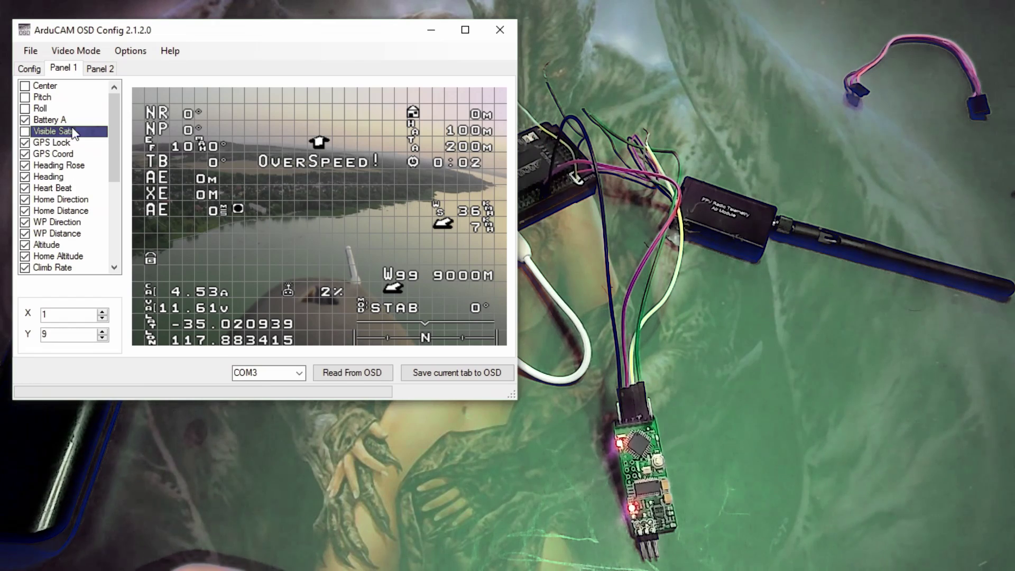
- Hide GPS coordinates, heading rose, heading, heartbeat, home direction/distance and waypoint direction/distance
{"action": "left_click", "coordinate": [28, 156]}
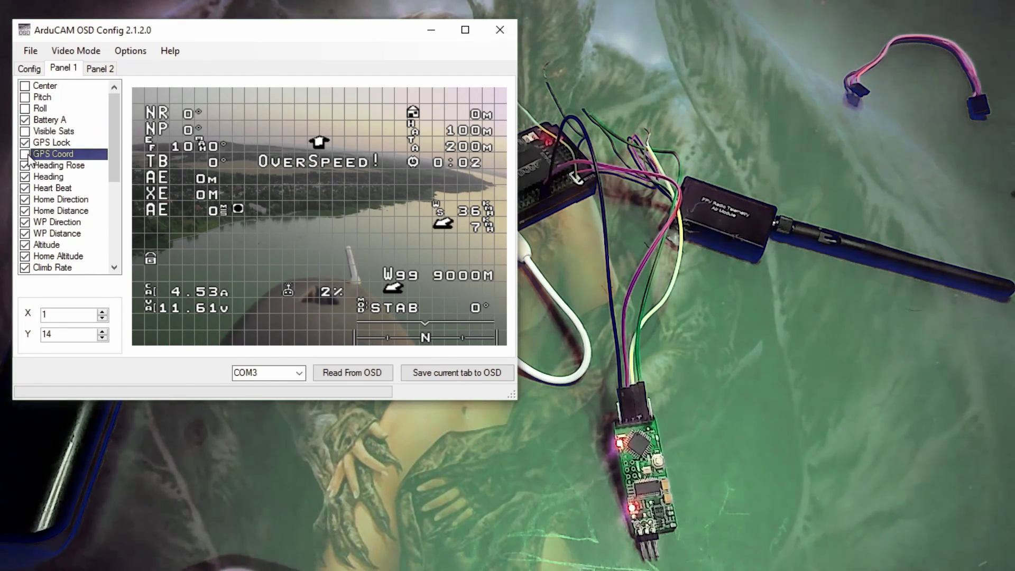
{"action": "left_click", "coordinate": [26, 165]}
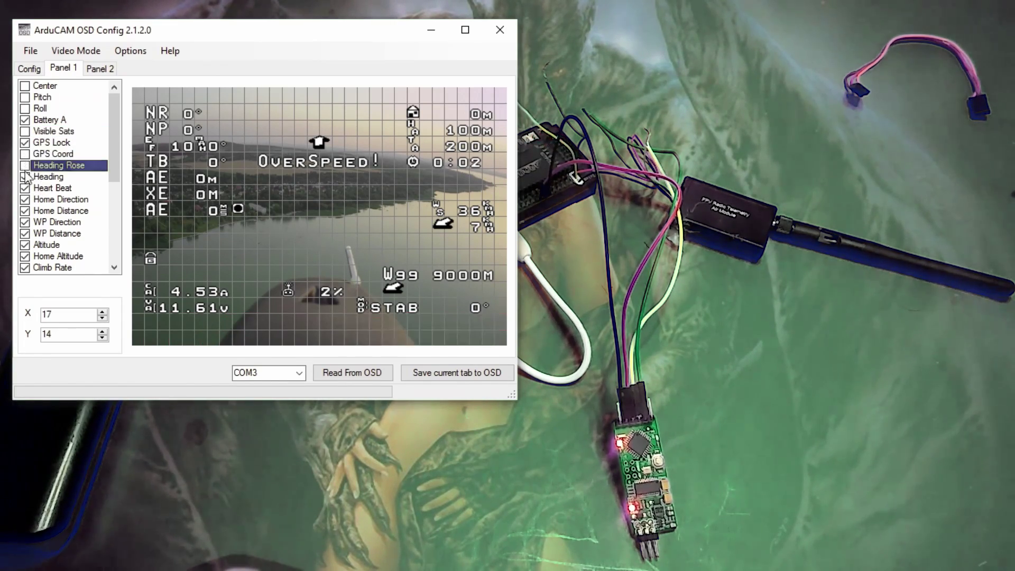
{"action": "left_click", "coordinate": [25, 176]}
{"action": "left_click", "coordinate": [25, 187]}
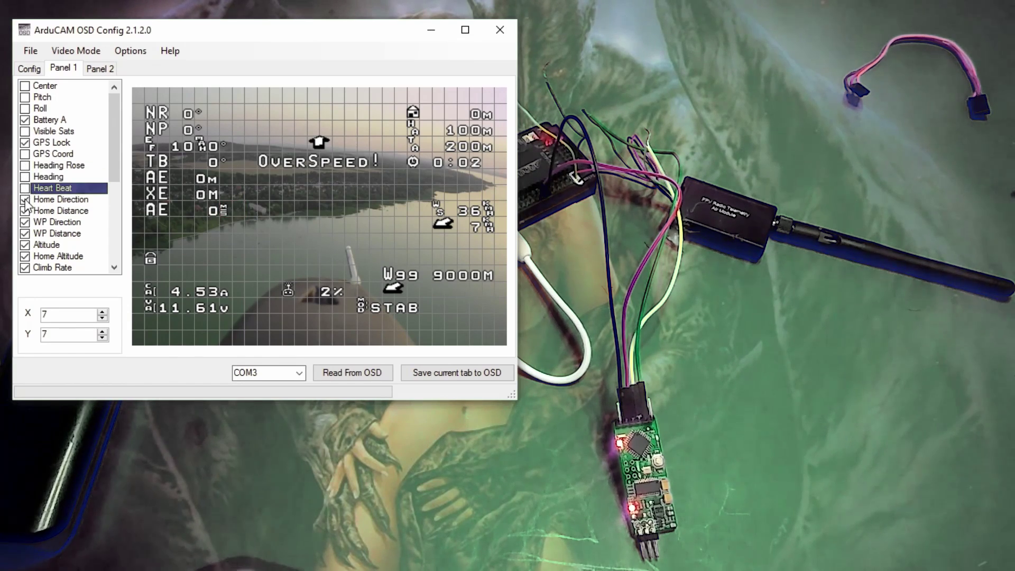
{"action": "left_click", "coordinate": [25, 199]}
{"action": "left_click", "coordinate": [25, 211]}
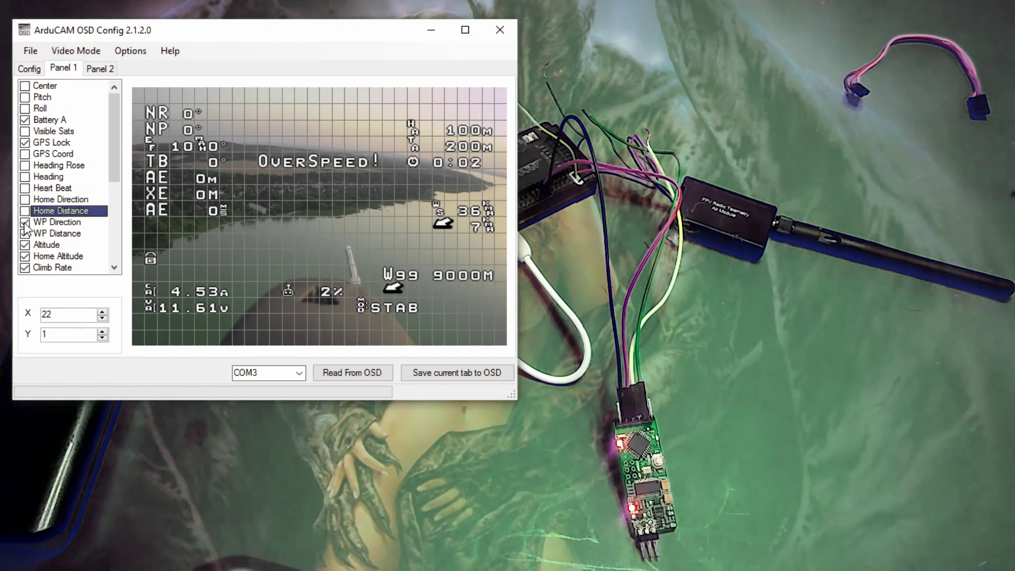
{"action": "left_click", "coordinate": [25, 222]}
{"action": "left_click", "coordinate": [25, 233]}
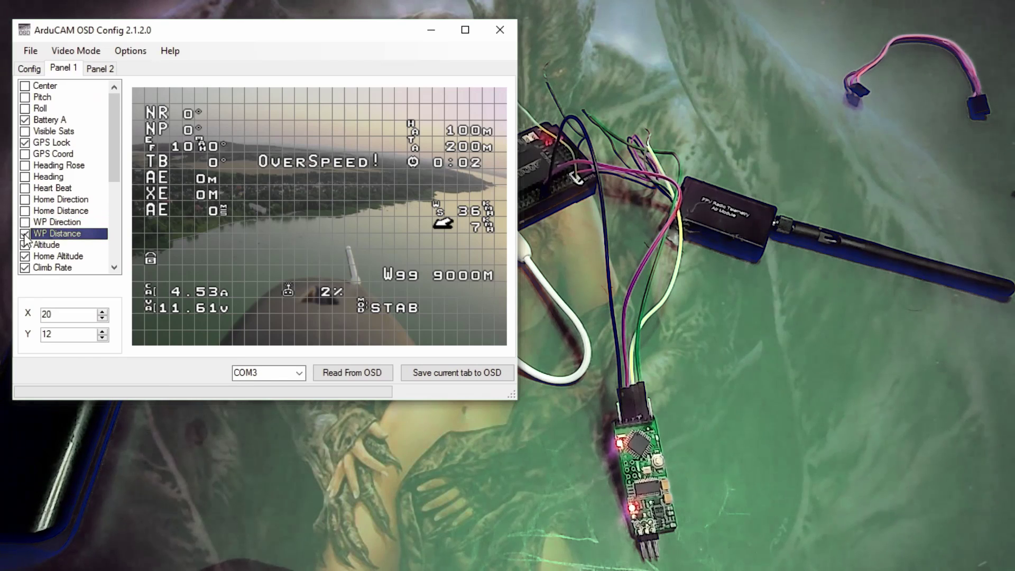
- Hide the altitude, home altitude, climb rate, velocity, air speed and throttle readouts
{"action": "left_click_drag", "start_coordinate": [117, 159], "coordinate": [112, 190]}
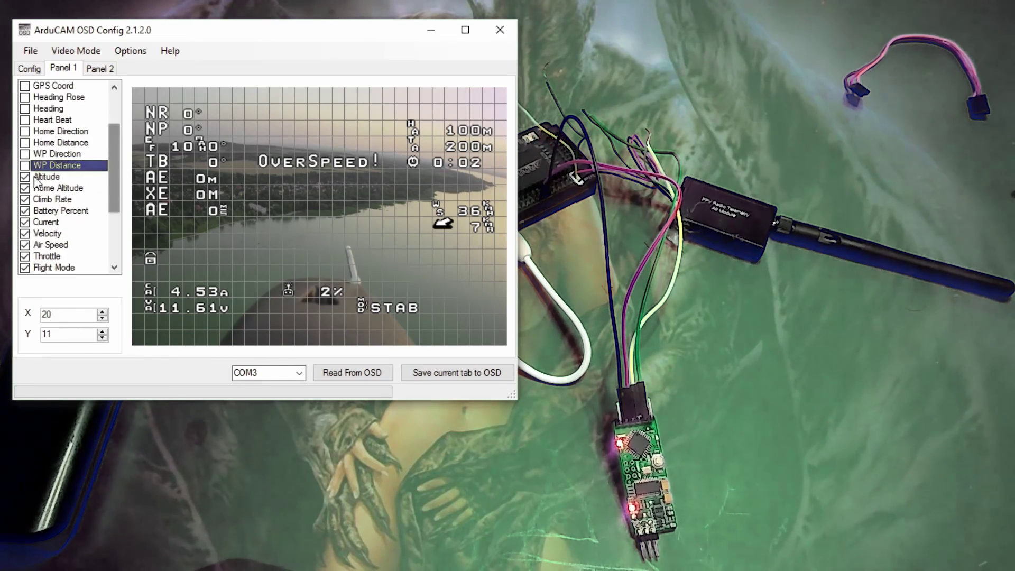
{"action": "left_click", "coordinate": [25, 176]}
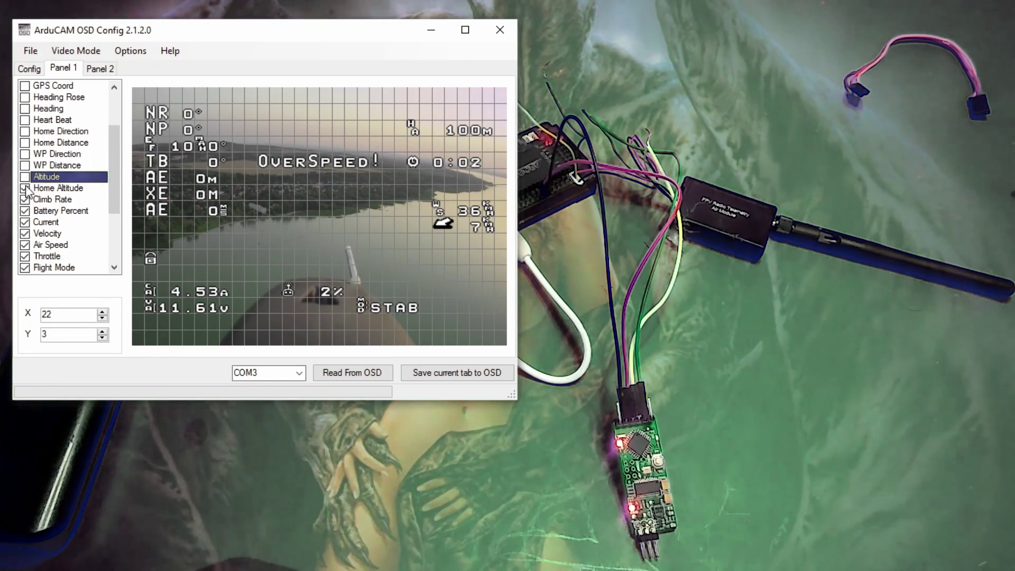
{"action": "left_click", "coordinate": [25, 189]}
{"action": "left_click", "coordinate": [25, 199]}
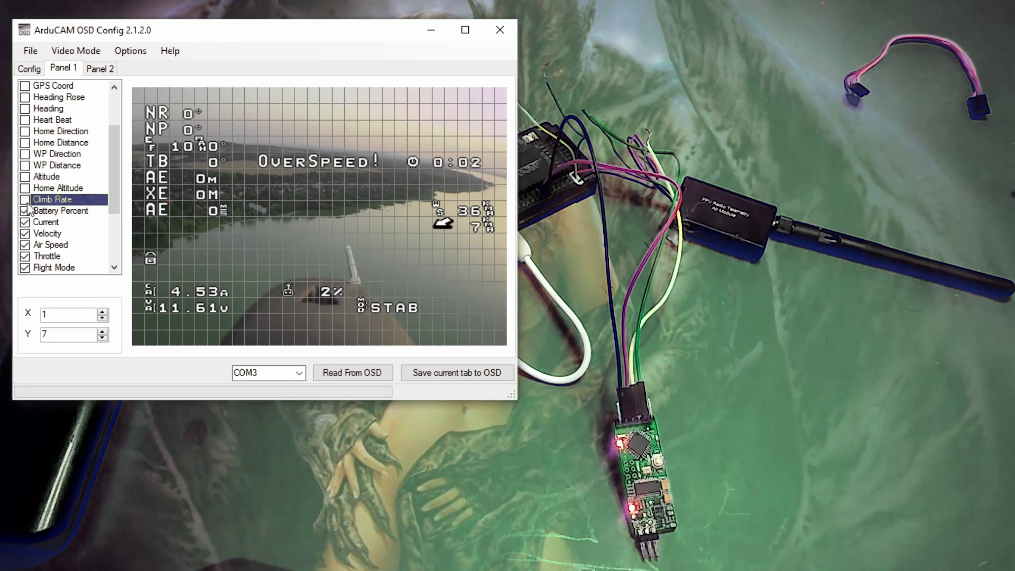
{"action": "left_click", "coordinate": [26, 235]}
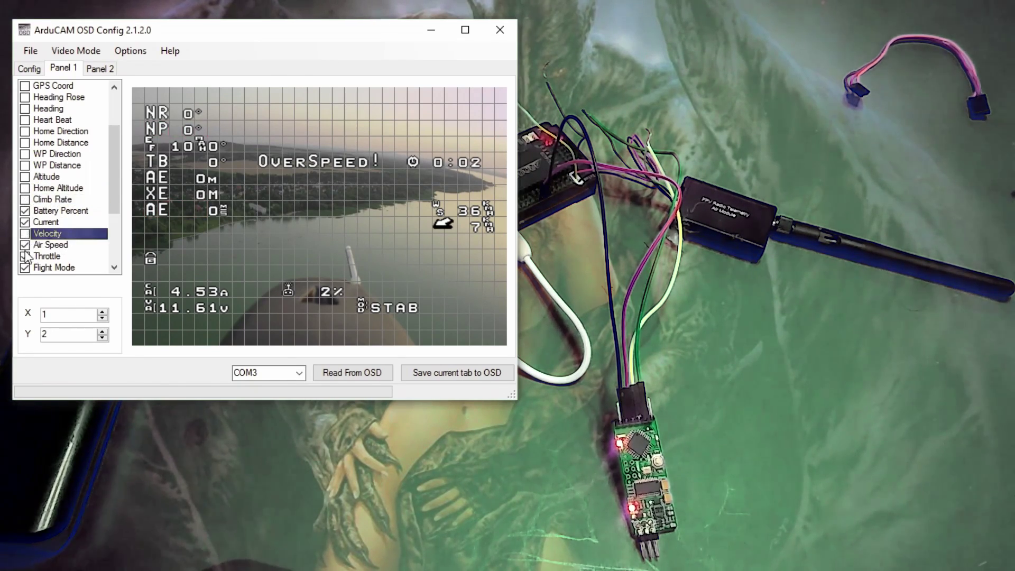
{"action": "left_click", "coordinate": [26, 251]}
{"action": "left_click", "coordinate": [25, 259]}
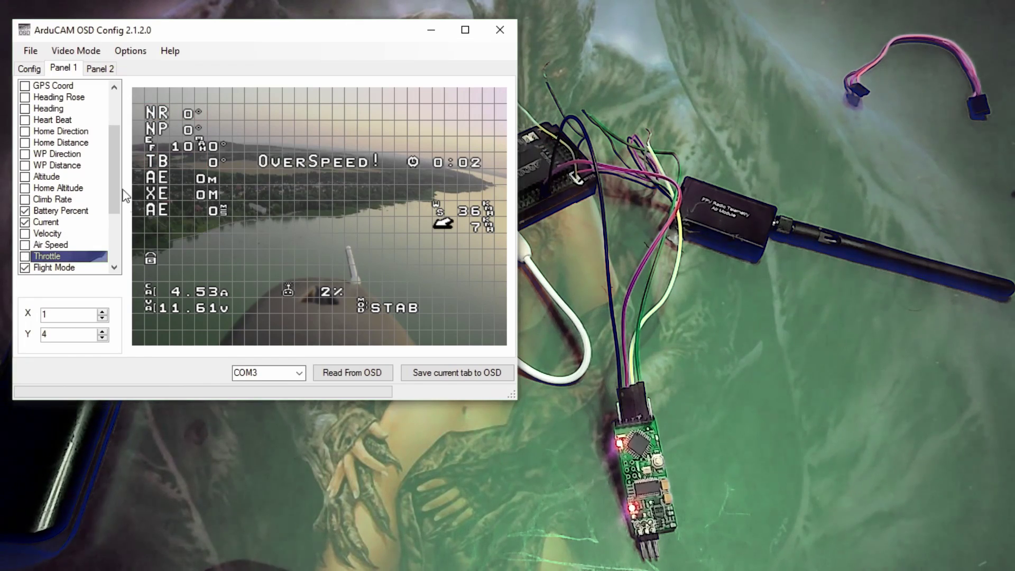
- Hide wind speed, OVERSPEED! warnings, elapsed time and RSSI
{"action": "scroll", "coordinate": [115, 186], "scroll_direction": "down", "scroll_amount": 2}
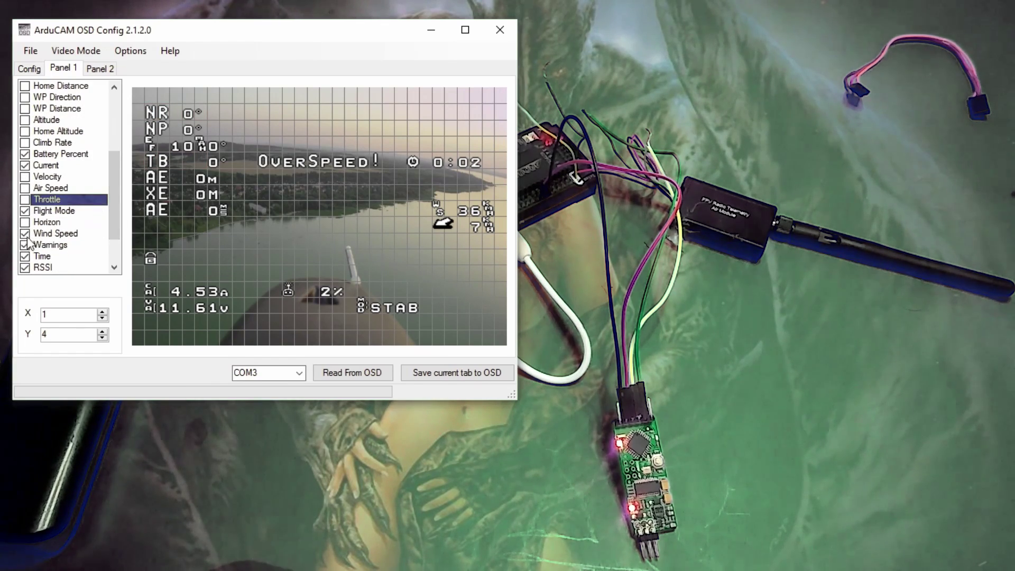
{"action": "left_click", "coordinate": [25, 234]}
{"action": "left_click", "coordinate": [25, 246]}
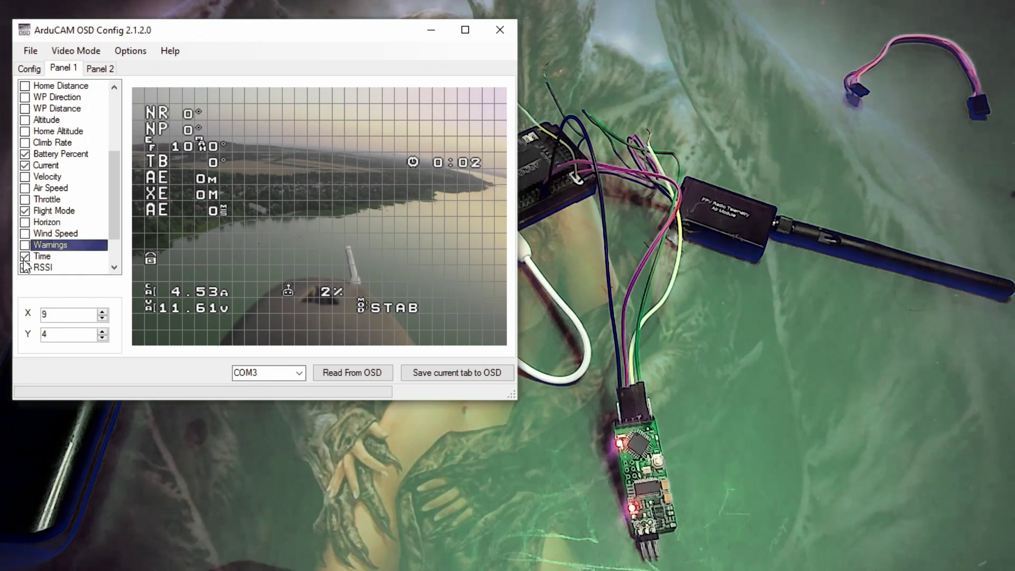
{"action": "left_click", "coordinate": [25, 257]}
{"action": "left_click", "coordinate": [25, 268]}
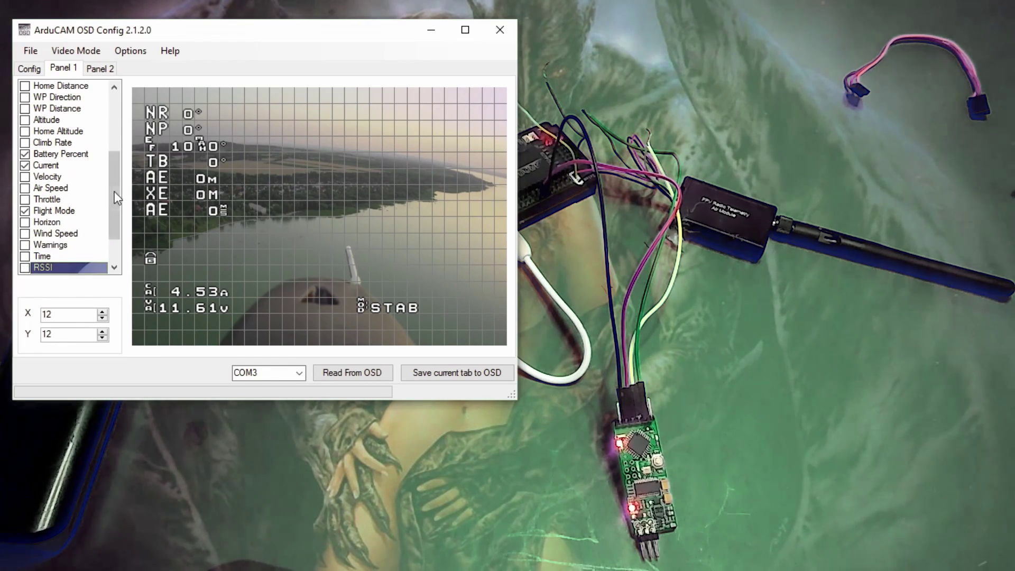
- Remove the Tune, Efficiency and STAB flight mode readouts from Panel 1
{"action": "left_click_drag", "start_coordinate": [114, 191], "coordinate": [100, 244]}
{"action": "left_click", "coordinate": [26, 233]}
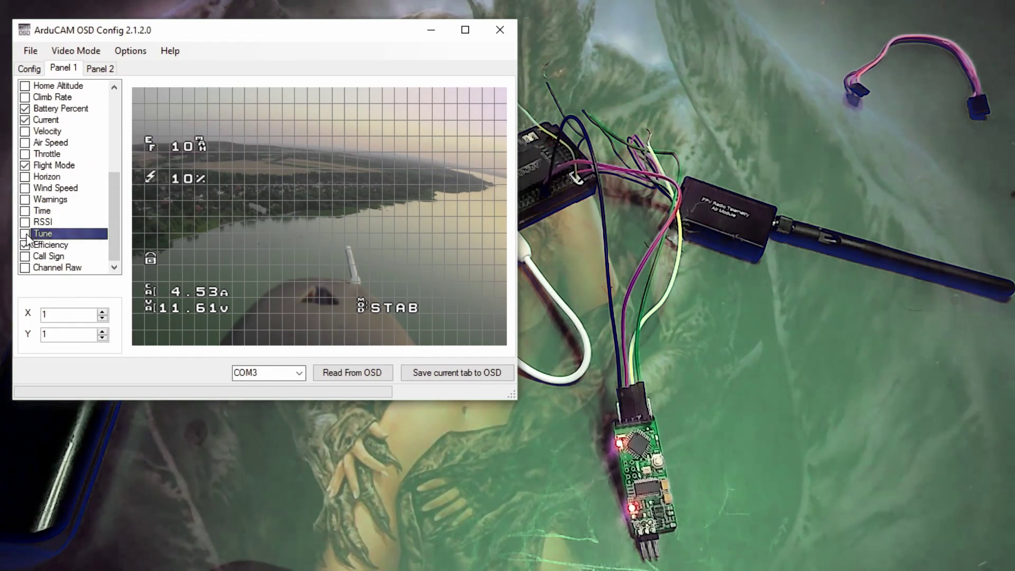
{"action": "left_click", "coordinate": [24, 245]}
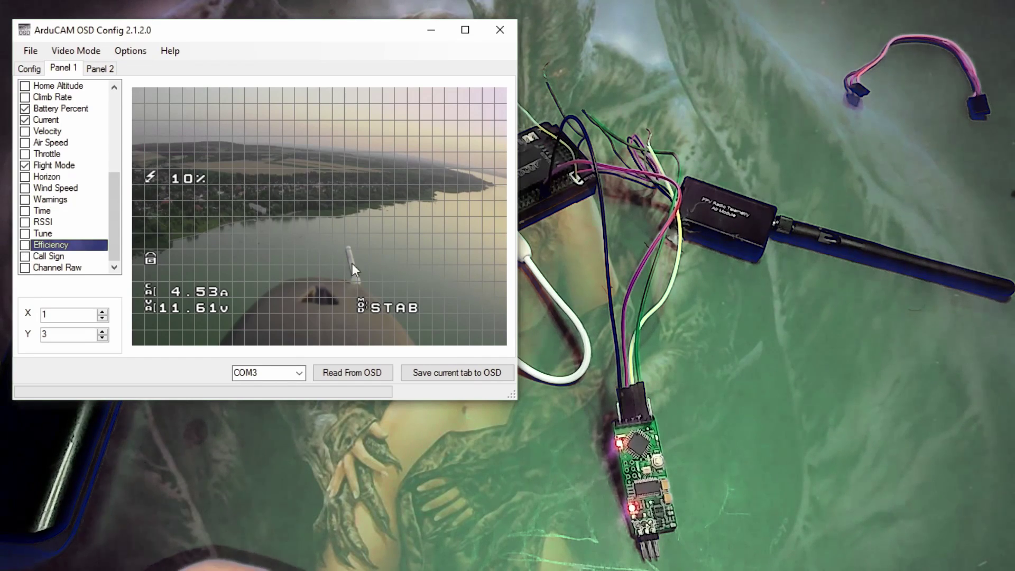
{"action": "left_click", "coordinate": [388, 312]}
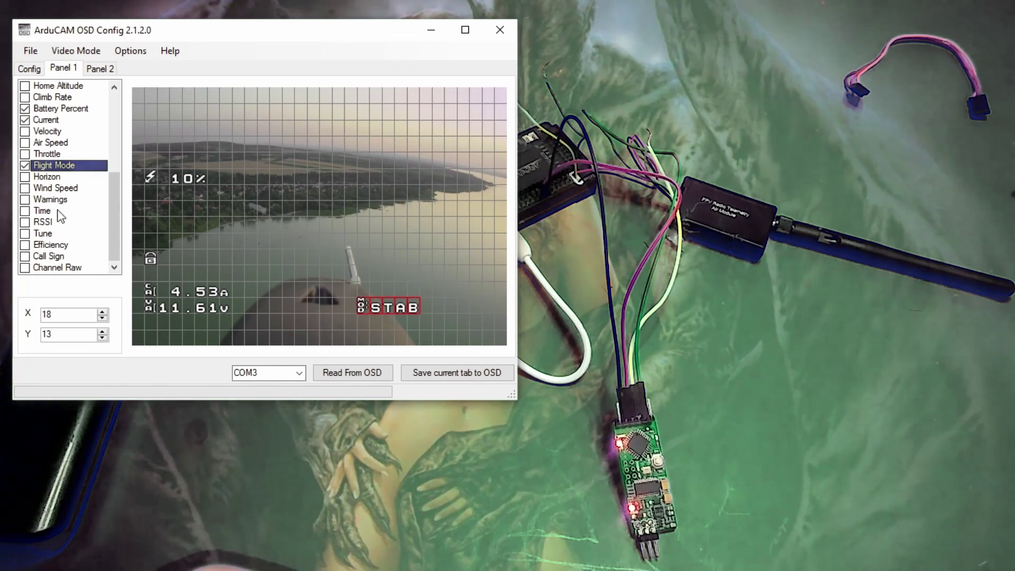
{"action": "left_click", "coordinate": [25, 166]}
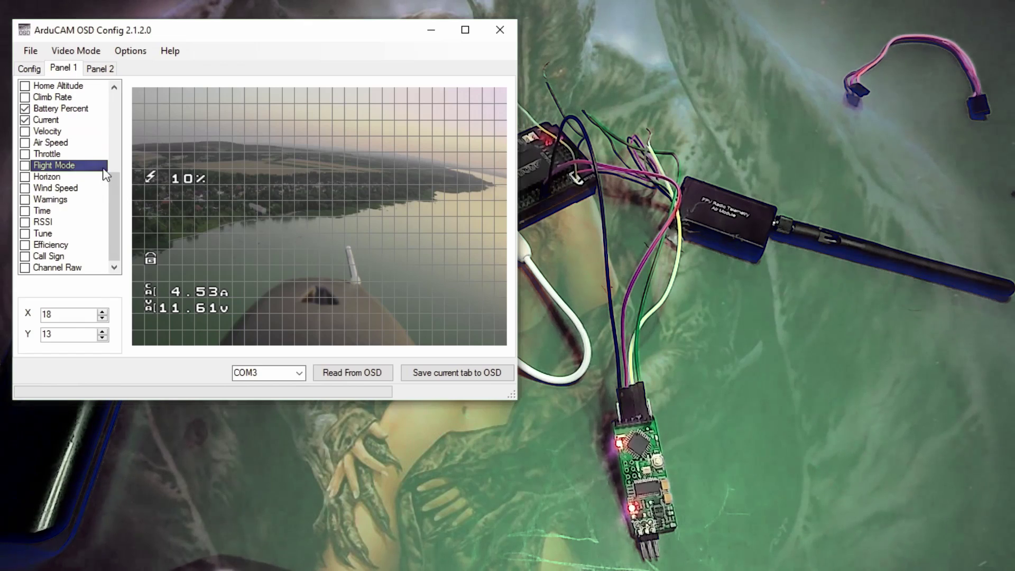
{"action": "left_click_drag", "start_coordinate": [120, 214], "coordinate": [118, 141]}
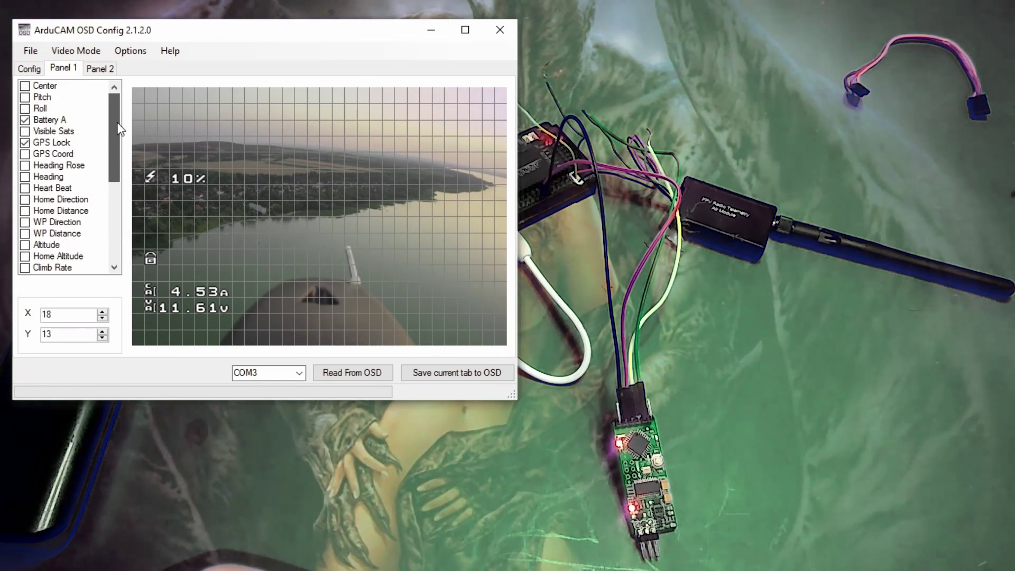
- Enable Visible Sats, move battery percent and current top-right and satellites top-left
{"action": "left_click", "coordinate": [25, 135]}
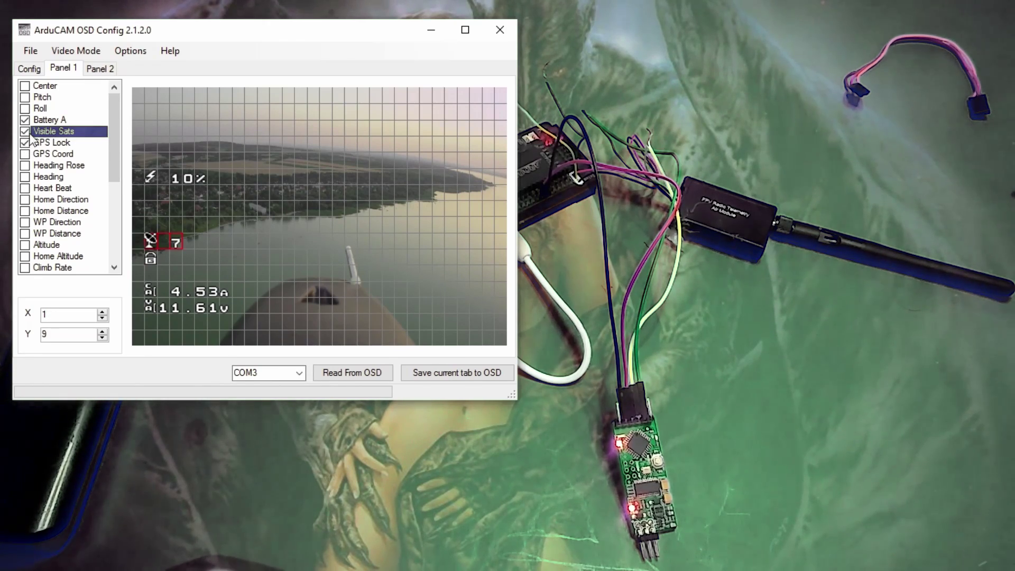
{"action": "left_click_drag", "start_coordinate": [152, 265], "coordinate": [216, 244]}
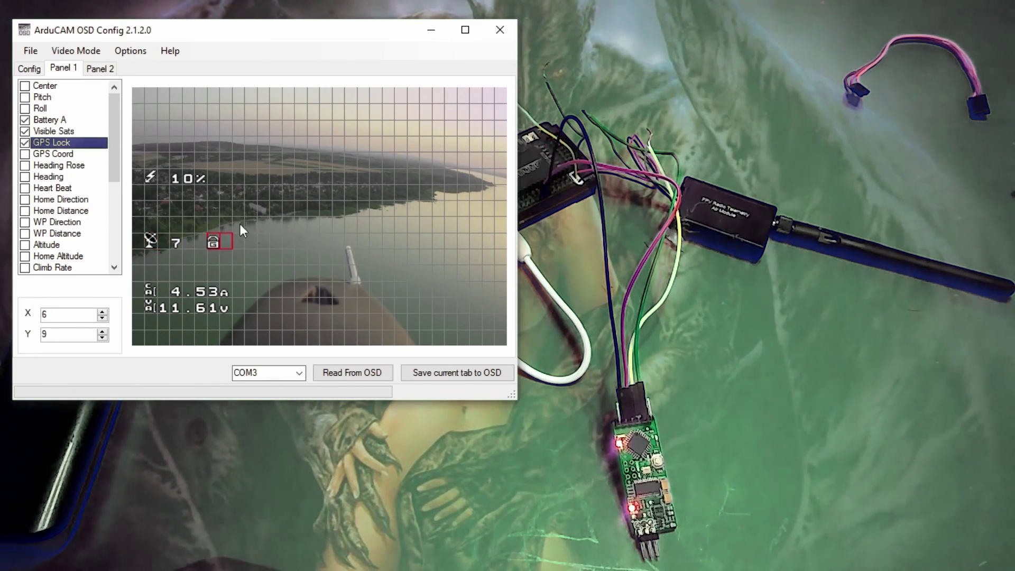
{"action": "left_click_drag", "start_coordinate": [179, 179], "coordinate": [427, 106]}
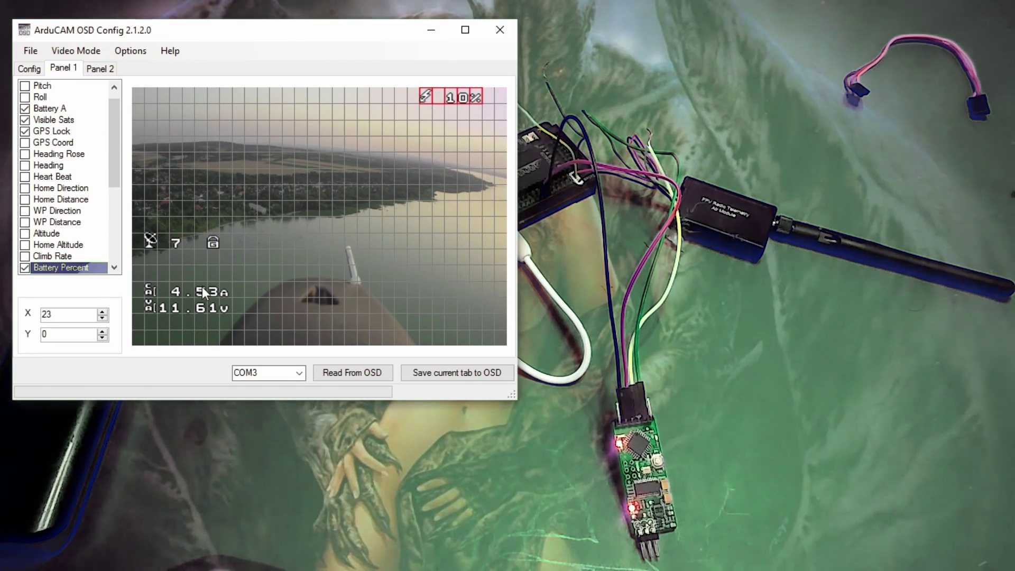
{"action": "left_click_drag", "start_coordinate": [201, 287], "coordinate": [423, 110]}
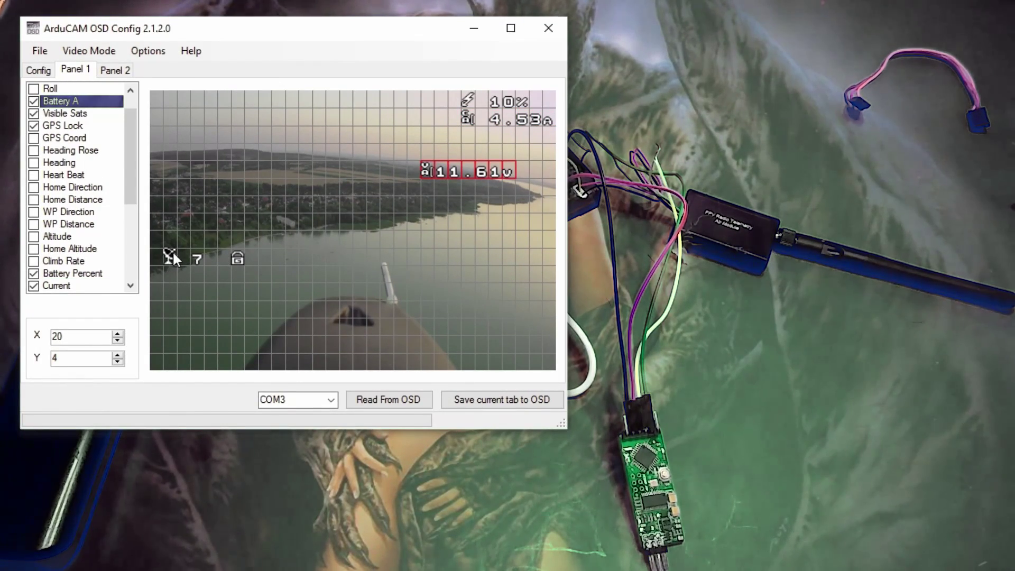
{"action": "left_click_drag", "start_coordinate": [173, 254], "coordinate": [217, 134]}
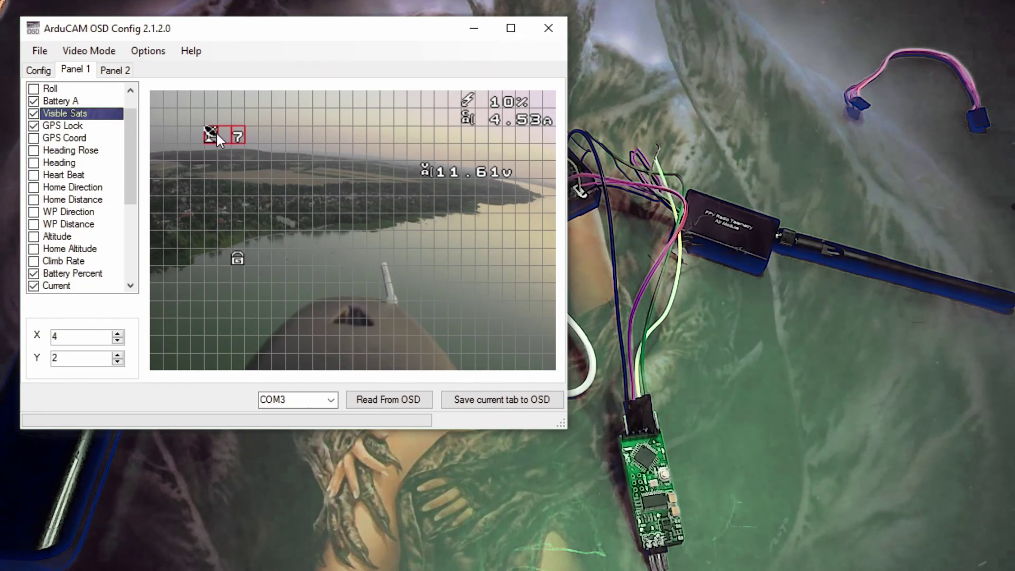
- Fine-tune positions: current at X 20 Y 3, battery at X 20 Y 2, GPS lock left of satellites
{"action": "left_click", "coordinate": [237, 260]}
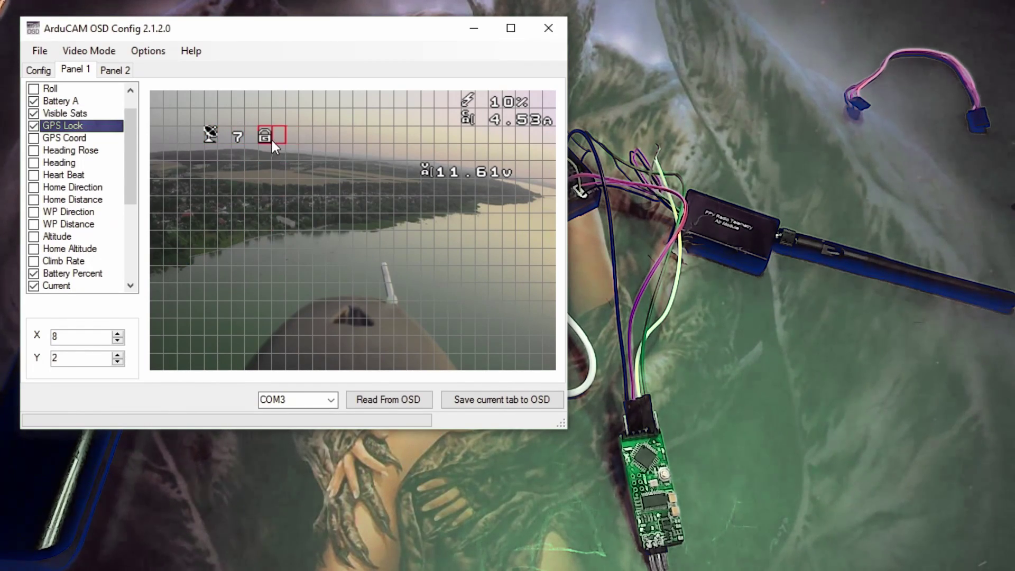
{"action": "left_click_drag", "start_coordinate": [234, 209], "coordinate": [233, 207]}
{"action": "left_click", "coordinate": [509, 116]}
{"action": "left_click_drag", "start_coordinate": [509, 115], "coordinate": [470, 150]}
{"action": "left_click_drag", "start_coordinate": [491, 101], "coordinate": [427, 132]}
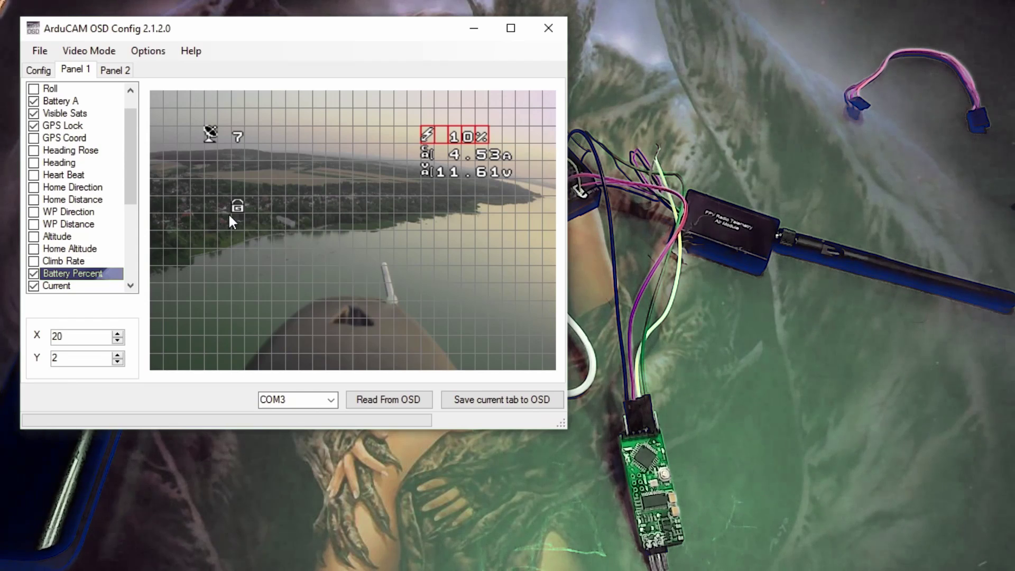
{"action": "left_click_drag", "start_coordinate": [232, 210], "coordinate": [253, 148]}
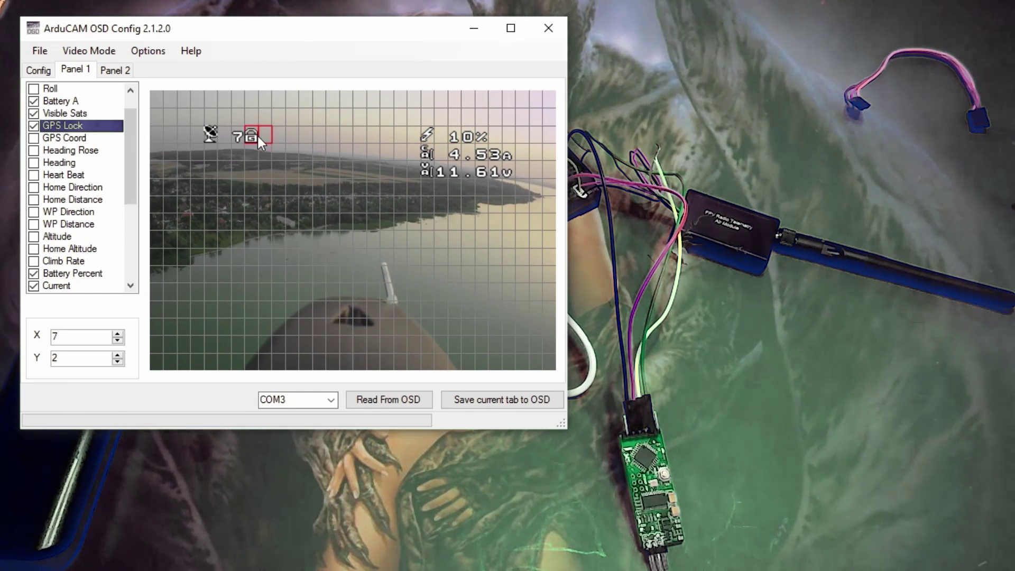
{"action": "left_click_drag", "start_coordinate": [272, 135], "coordinate": [182, 138]}
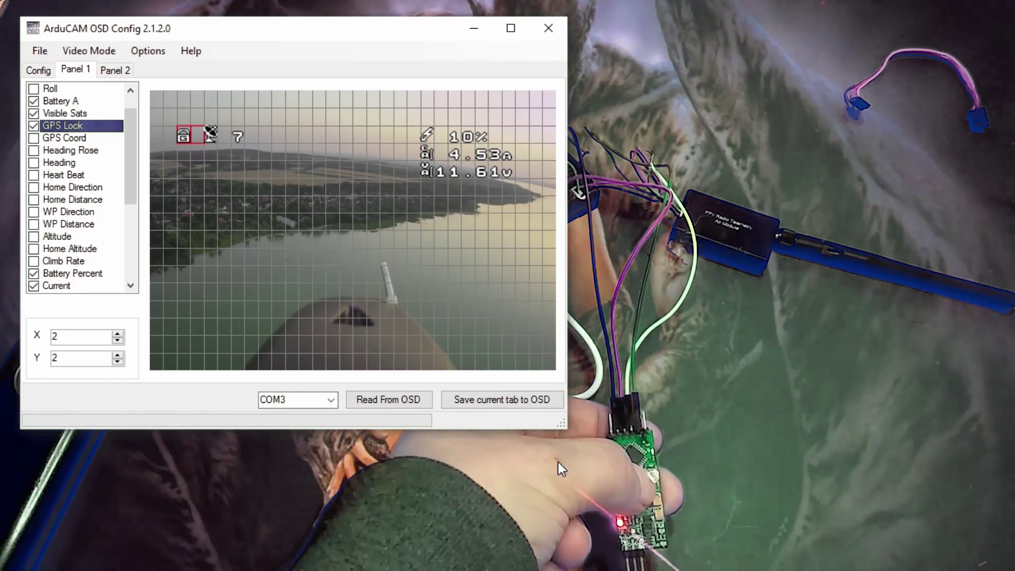
- Save the Panel 1 tab to the OSD and confirm 'Done writing Panel 1 data!'
{"action": "left_click", "coordinate": [480, 400]}
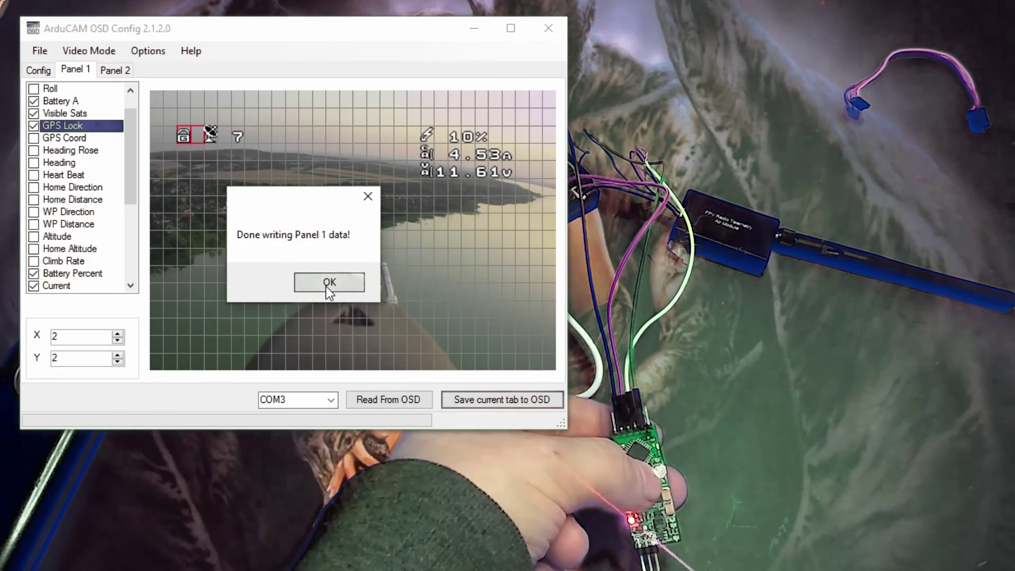
{"action": "left_click", "coordinate": [326, 286]}
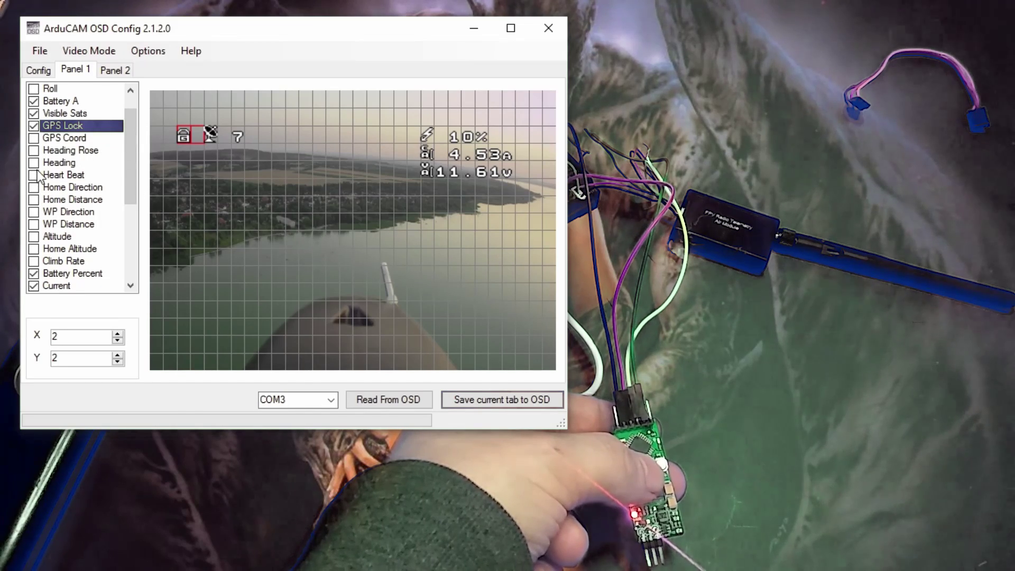
- Drag the 11.61v voltage as a test, then re-read the OSD and confirm the download
{"action": "left_click", "coordinate": [436, 168]}
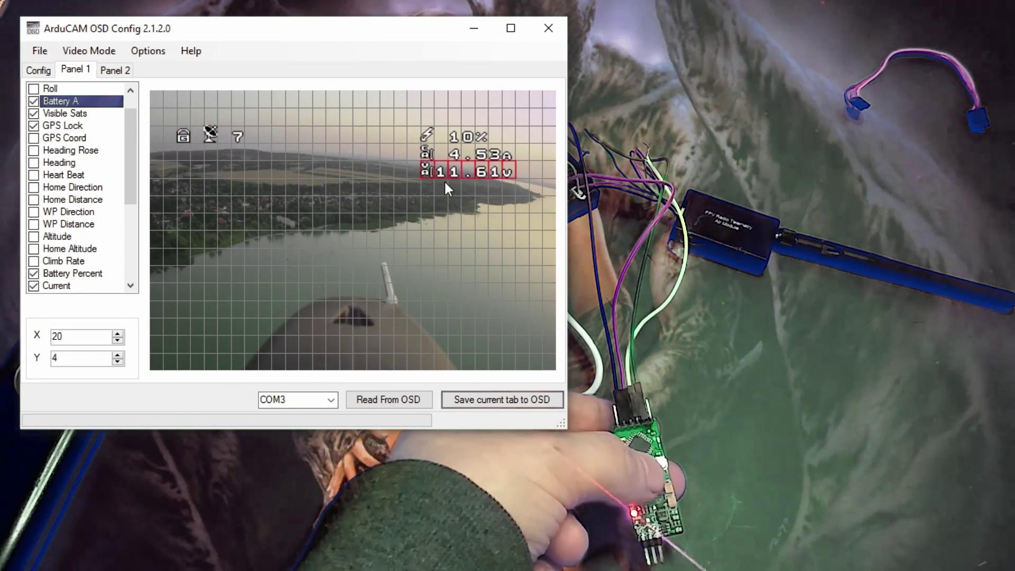
{"action": "left_click_drag", "start_coordinate": [440, 190], "coordinate": [414, 293]}
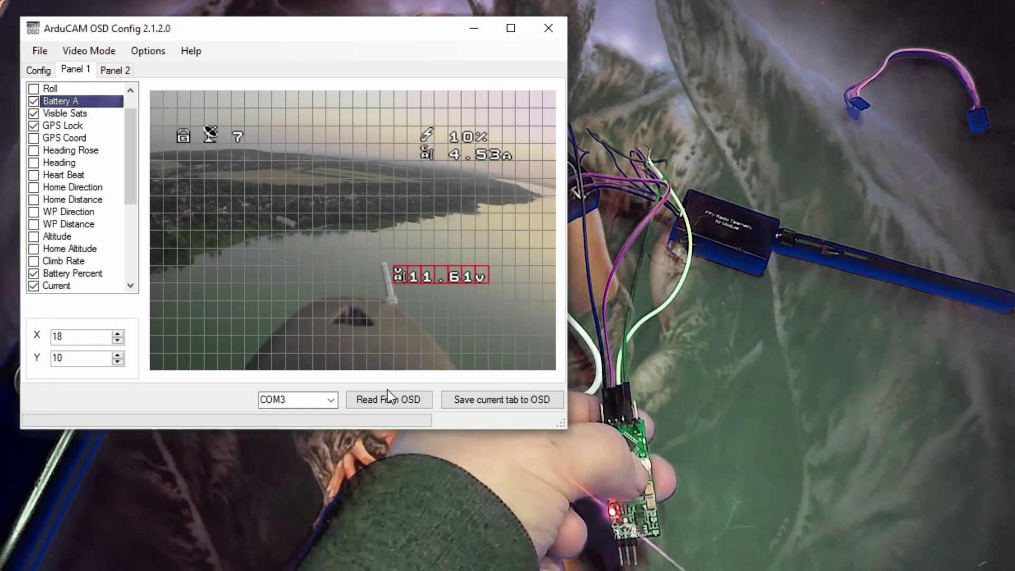
{"action": "left_click", "coordinate": [370, 400]}
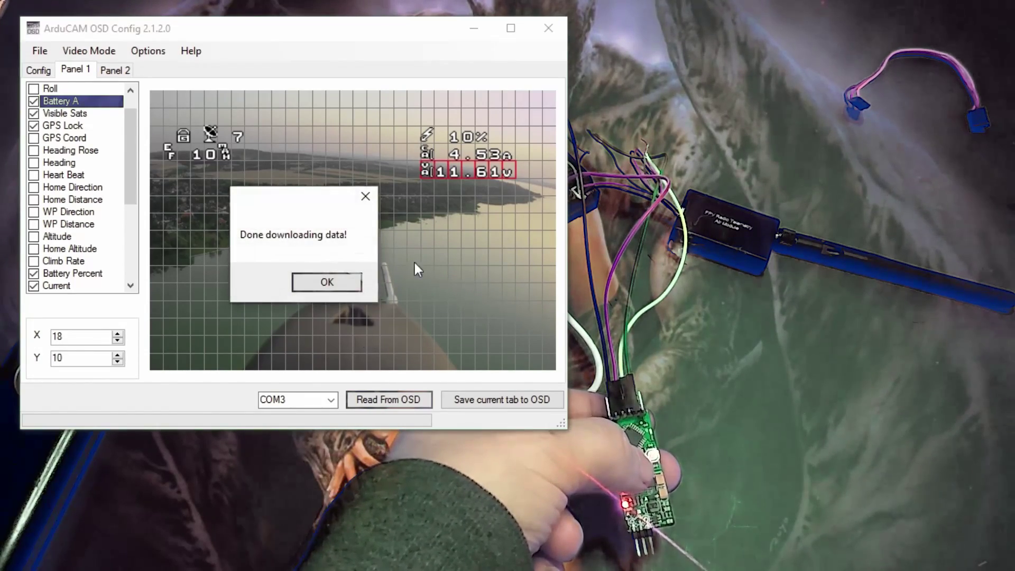
{"action": "left_click", "coordinate": [327, 284]}
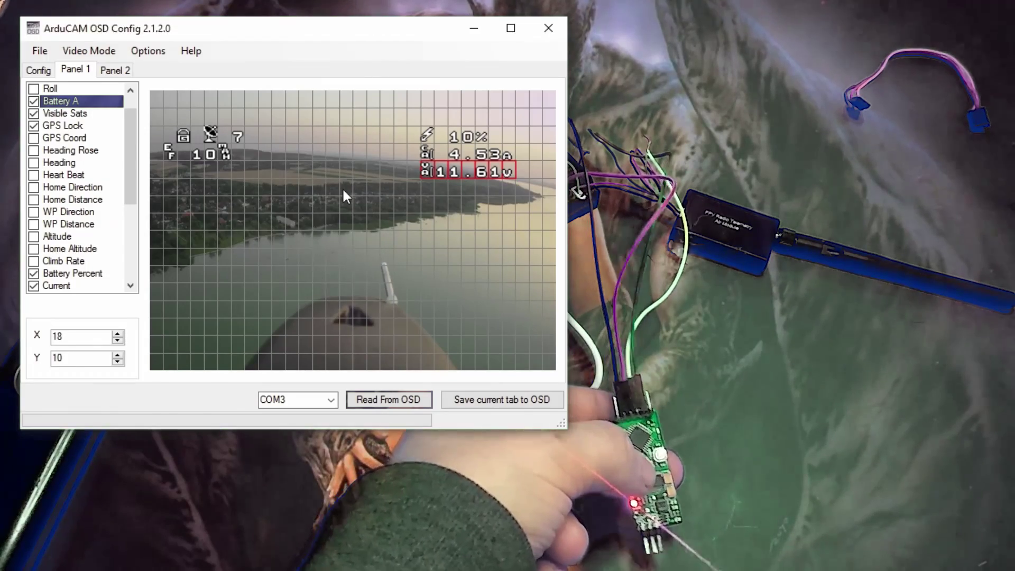